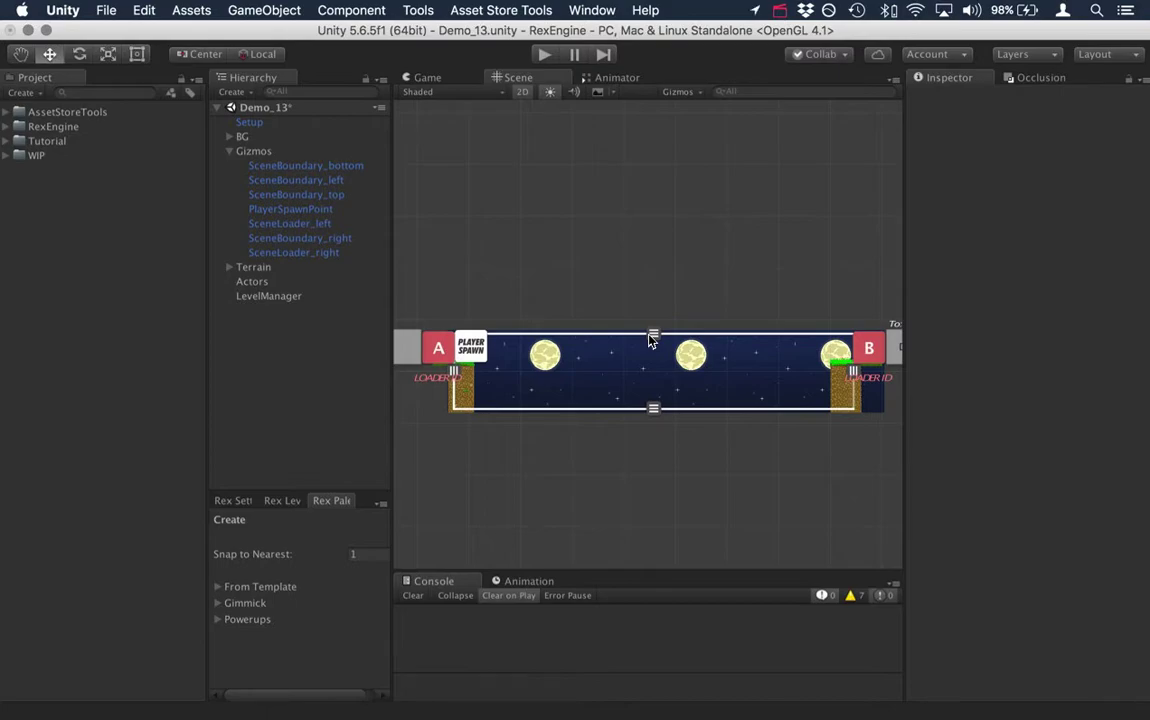
# Step: Play-test the level, walking and jumping the character off the grass ledge
pyautogui.scroll(2, 650, 340)
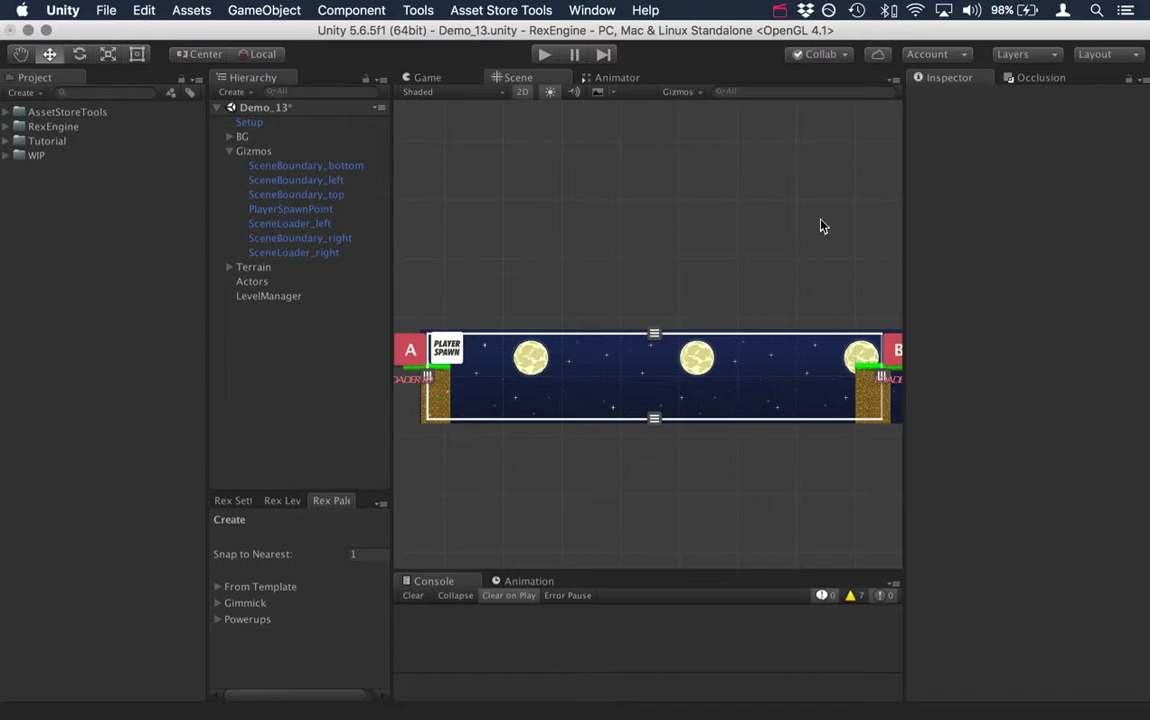
pyautogui.click(545, 55)
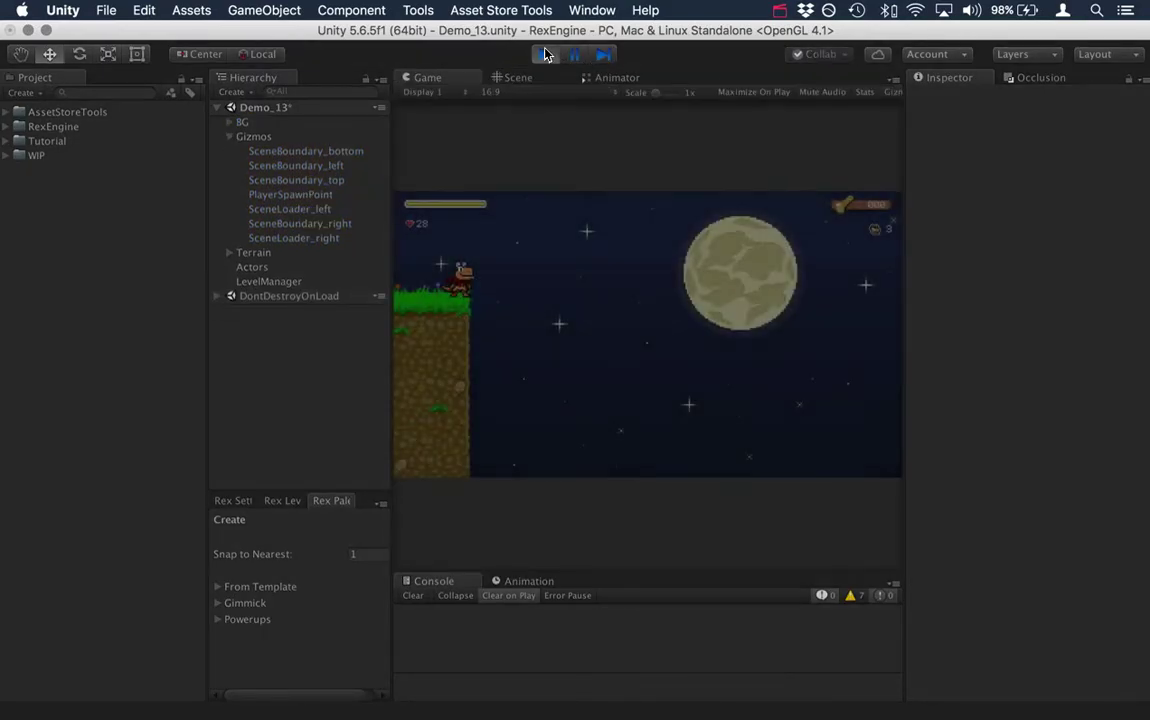
pyautogui.press('Left')
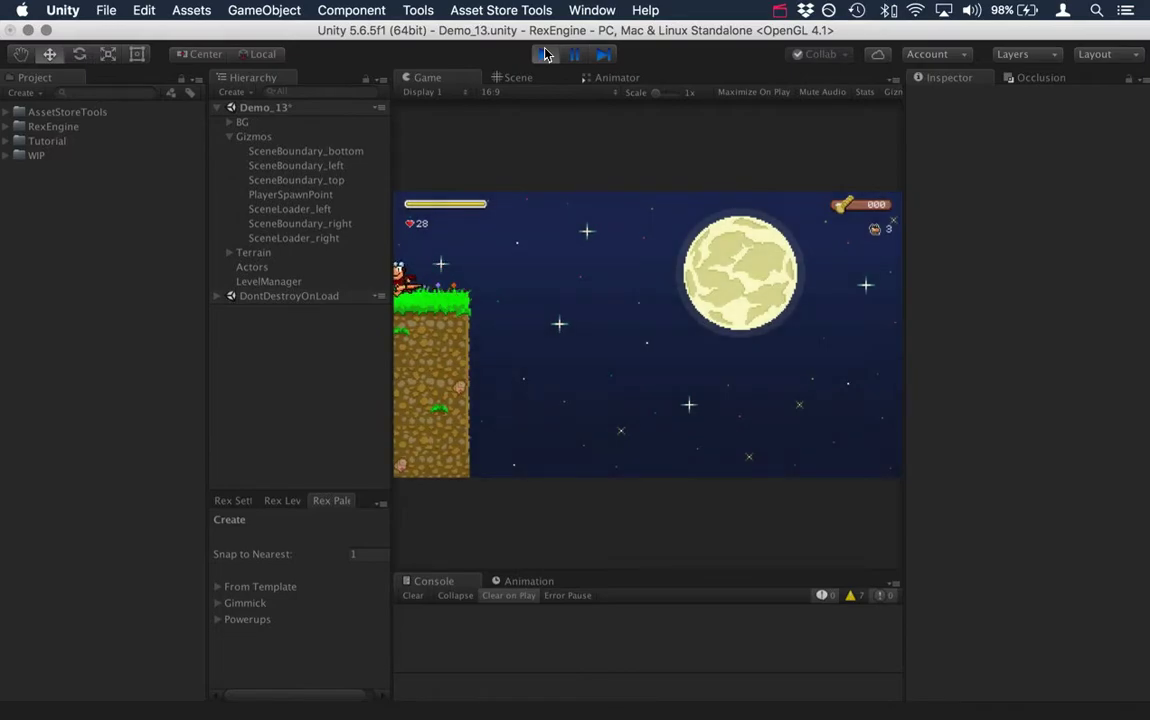
pyautogui.press('Right')
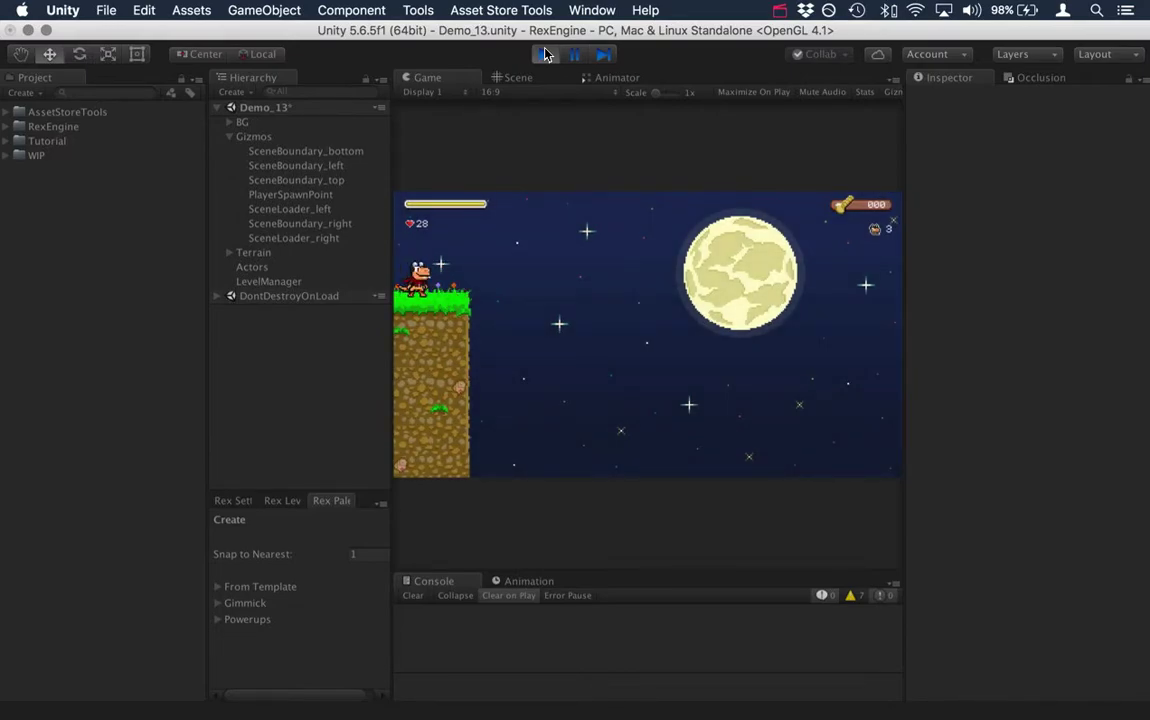
pyautogui.press('Right')
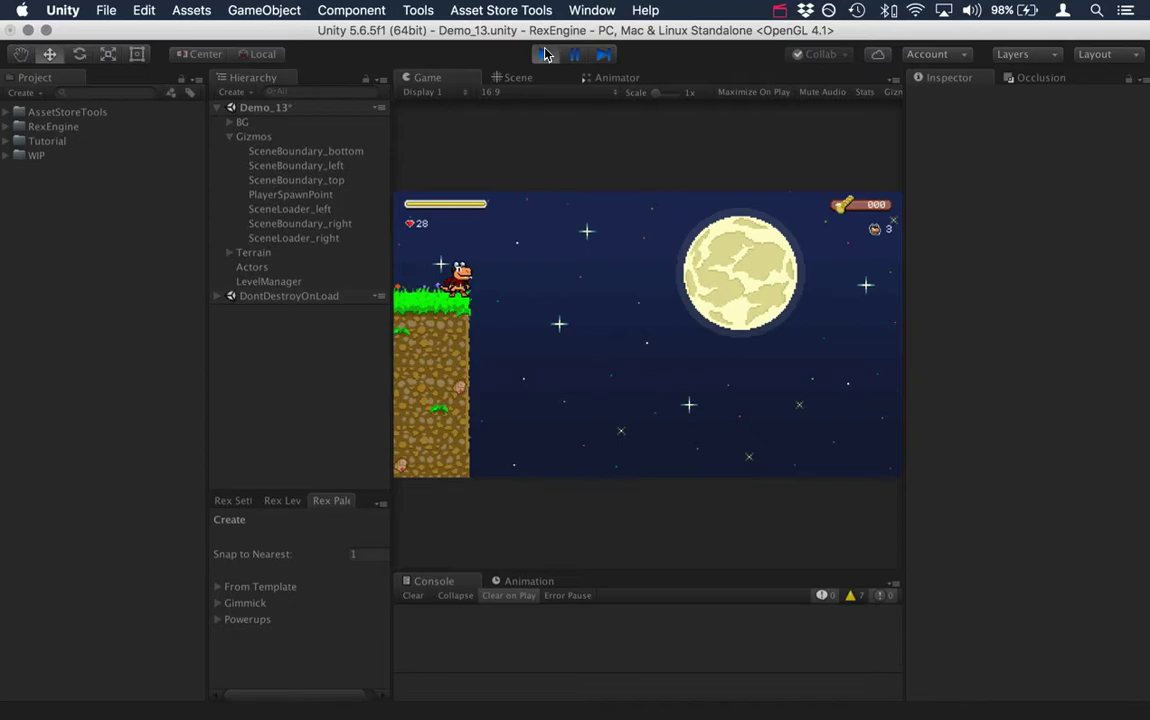
pyautogui.press('space')
pyautogui.press('space')
pyautogui.press('Right')
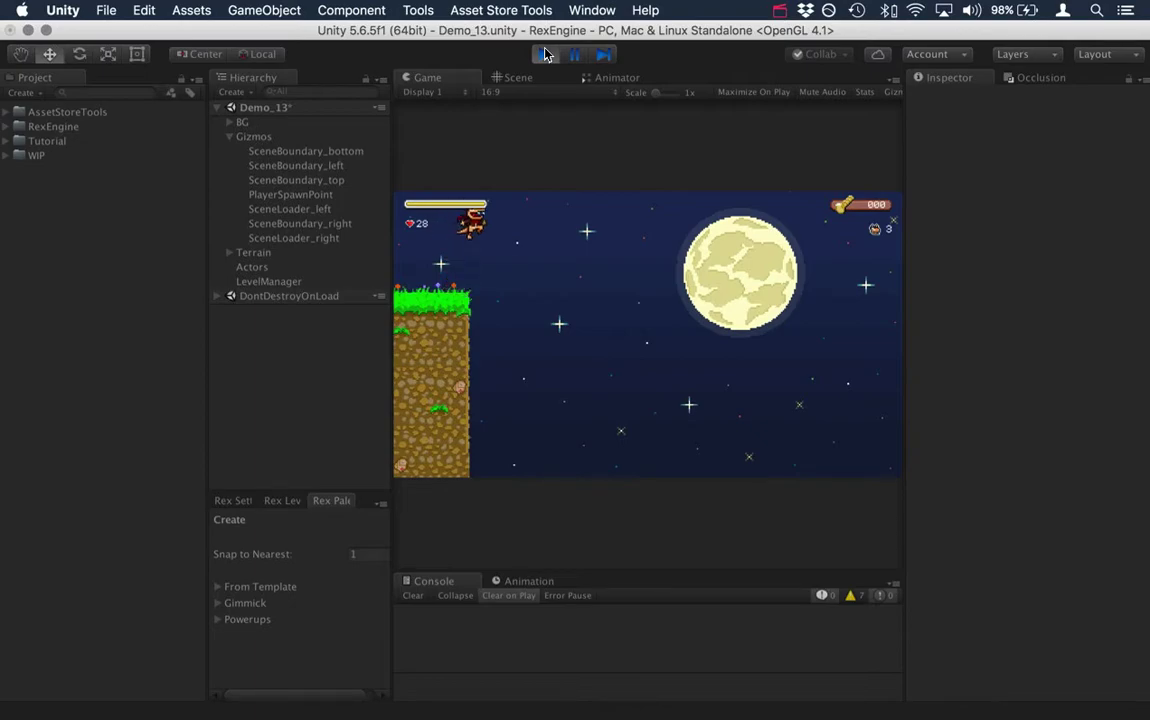
pyautogui.press('Right')
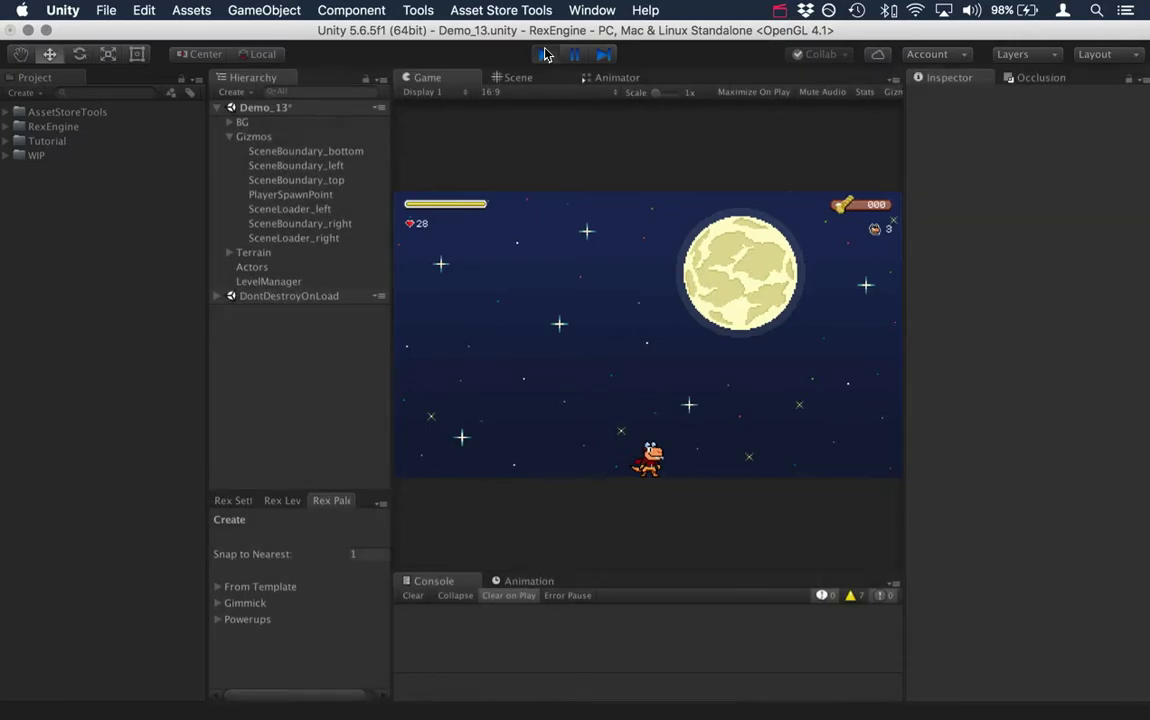
pyautogui.click(545, 55)
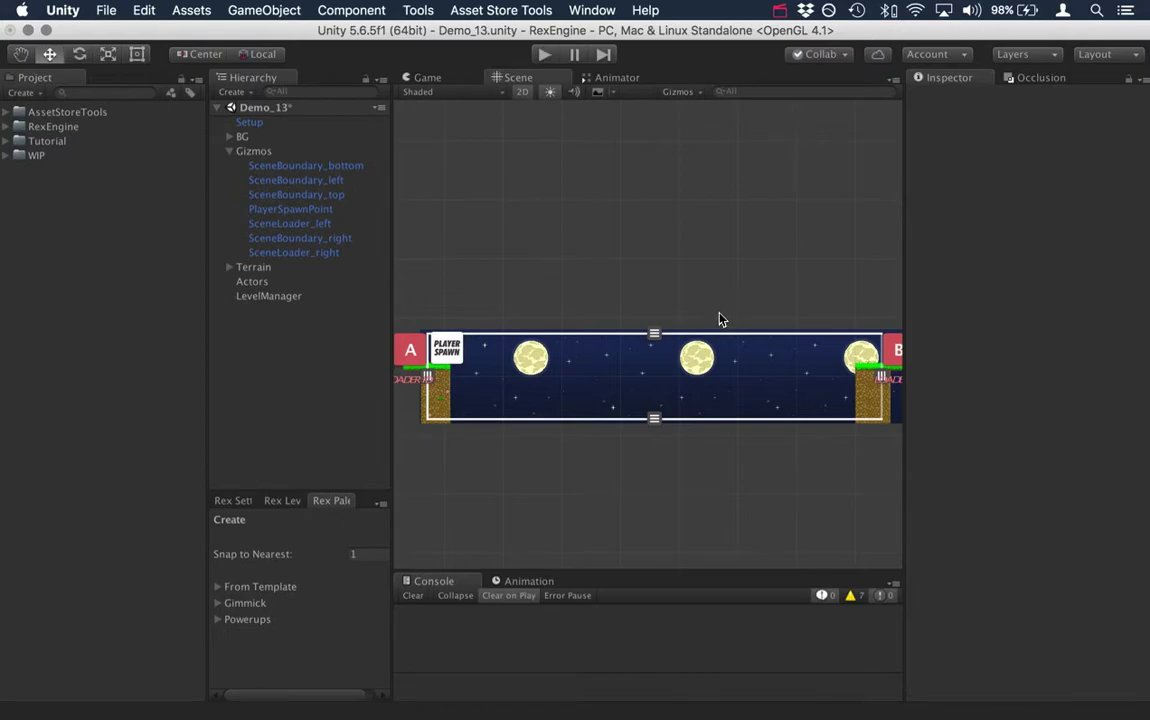
# Step: Select the top scene boundary, nudge it, and settle it at the level's top edge
pyautogui.click(656, 335)
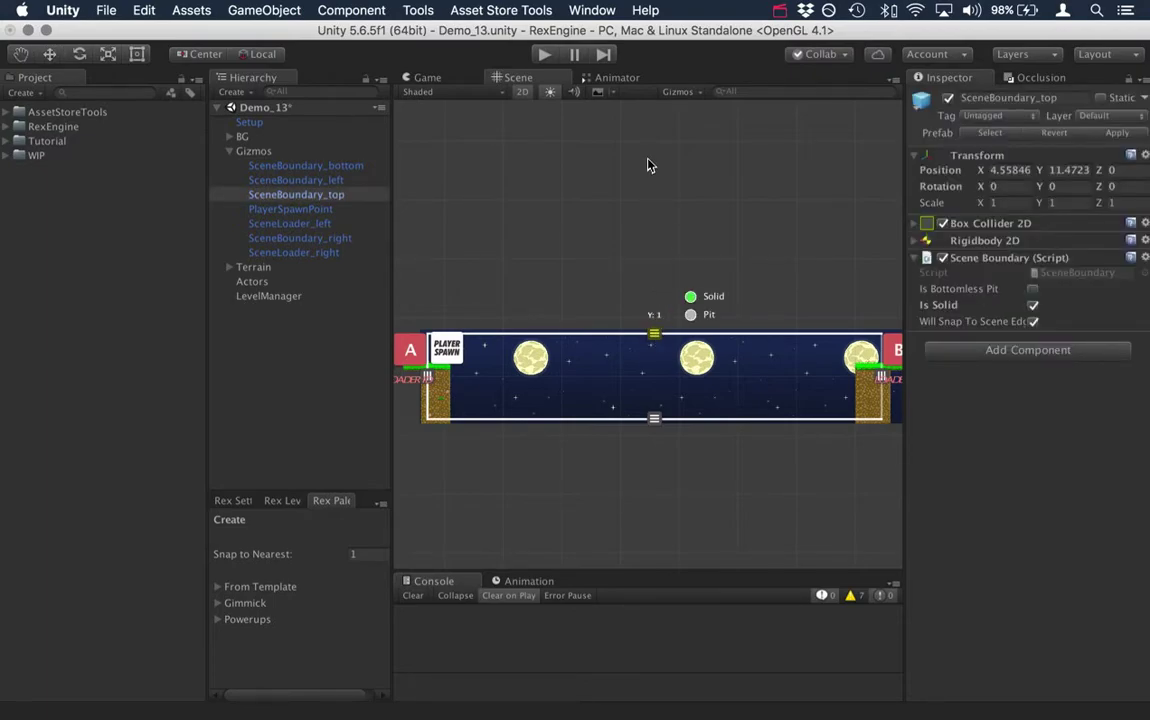
pyautogui.press('Up')
pyautogui.press('Down')
pyautogui.press('Up')
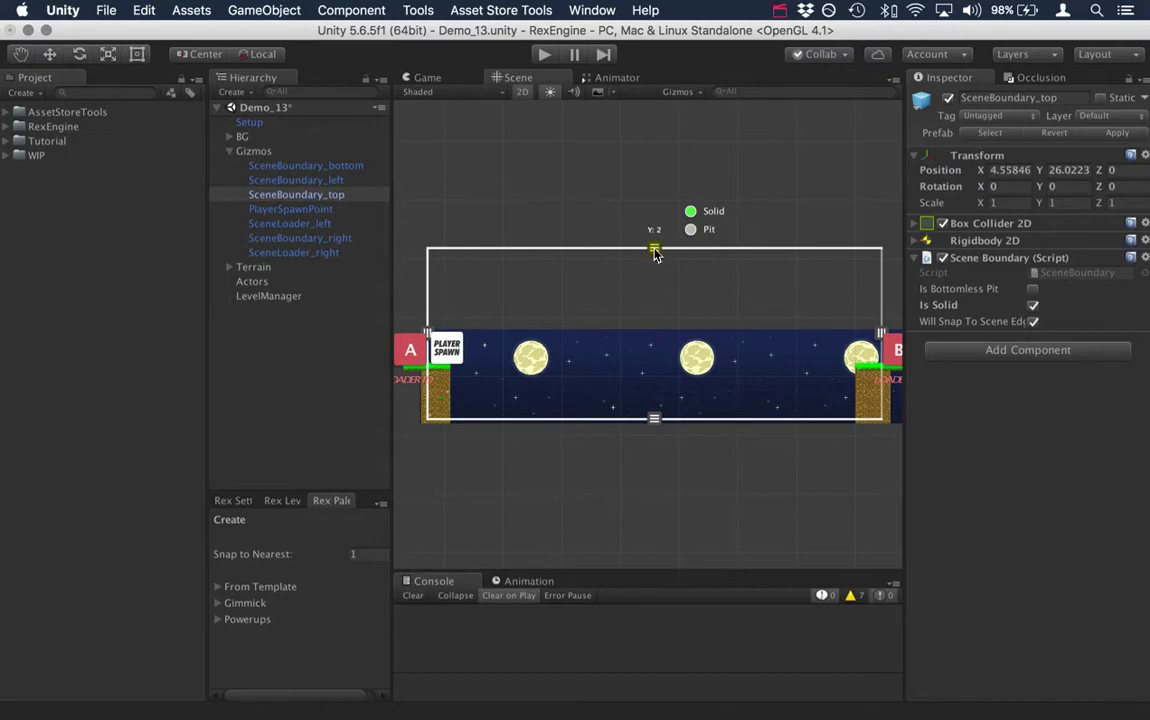
pyautogui.moveTo(655, 255); pyautogui.dragTo(660, 290)
# Step: Play-test with the top boundary at the level top and raised high, then restore it
pyautogui.click(544, 55)
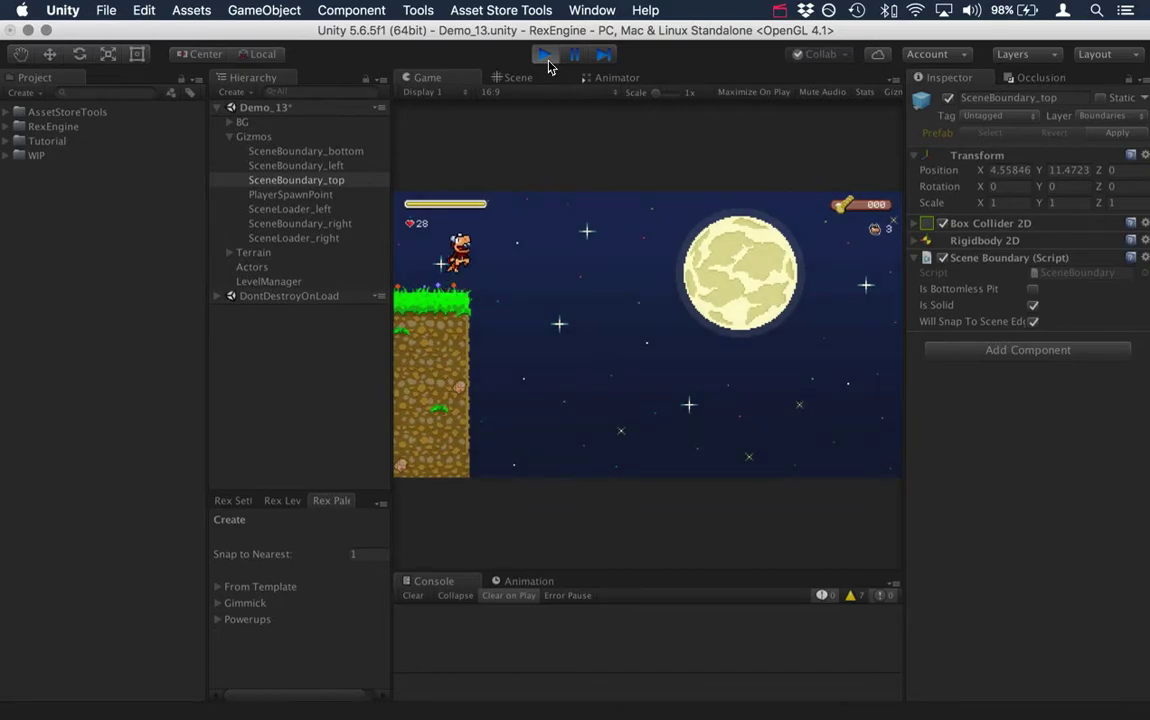
pyautogui.click(543, 55)
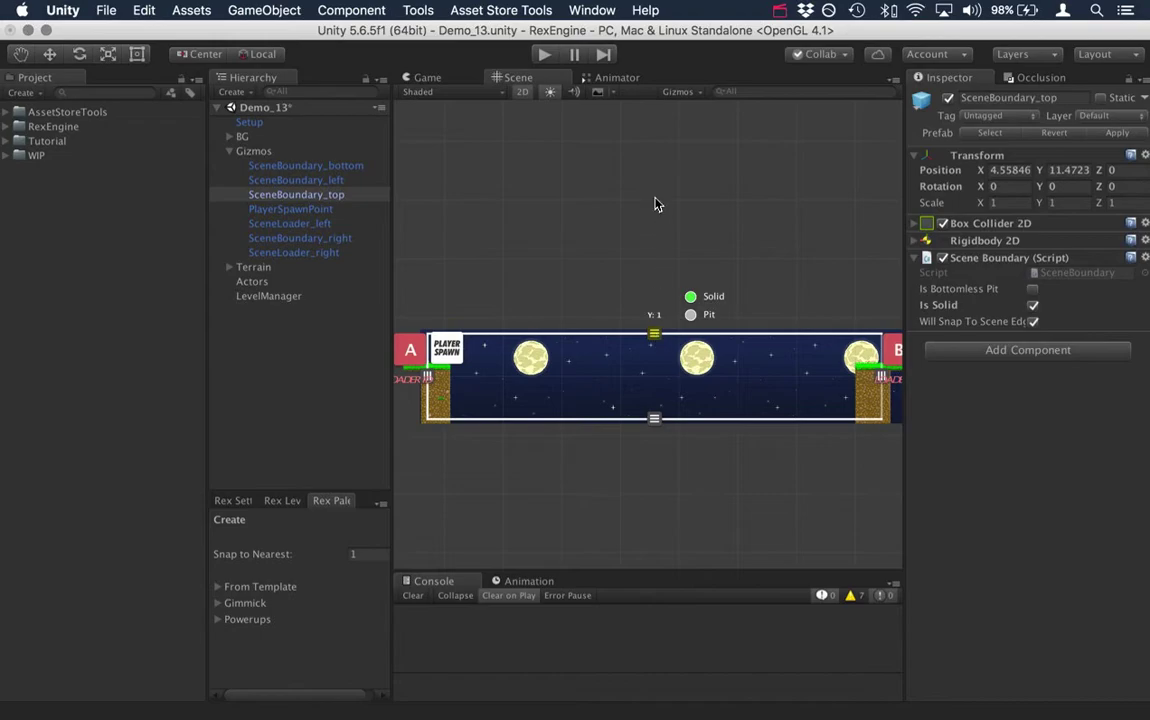
pyautogui.moveTo(645, 162); pyautogui.dragTo(642, 141)
pyautogui.click(543, 55)
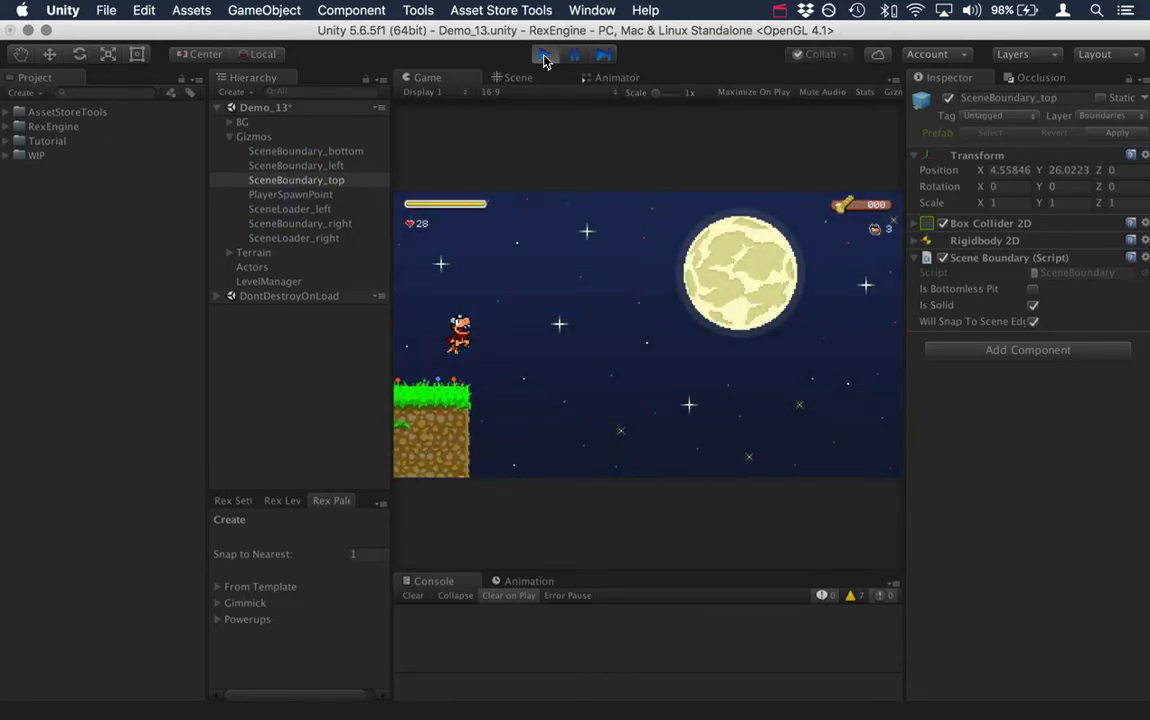
pyautogui.click(543, 55)
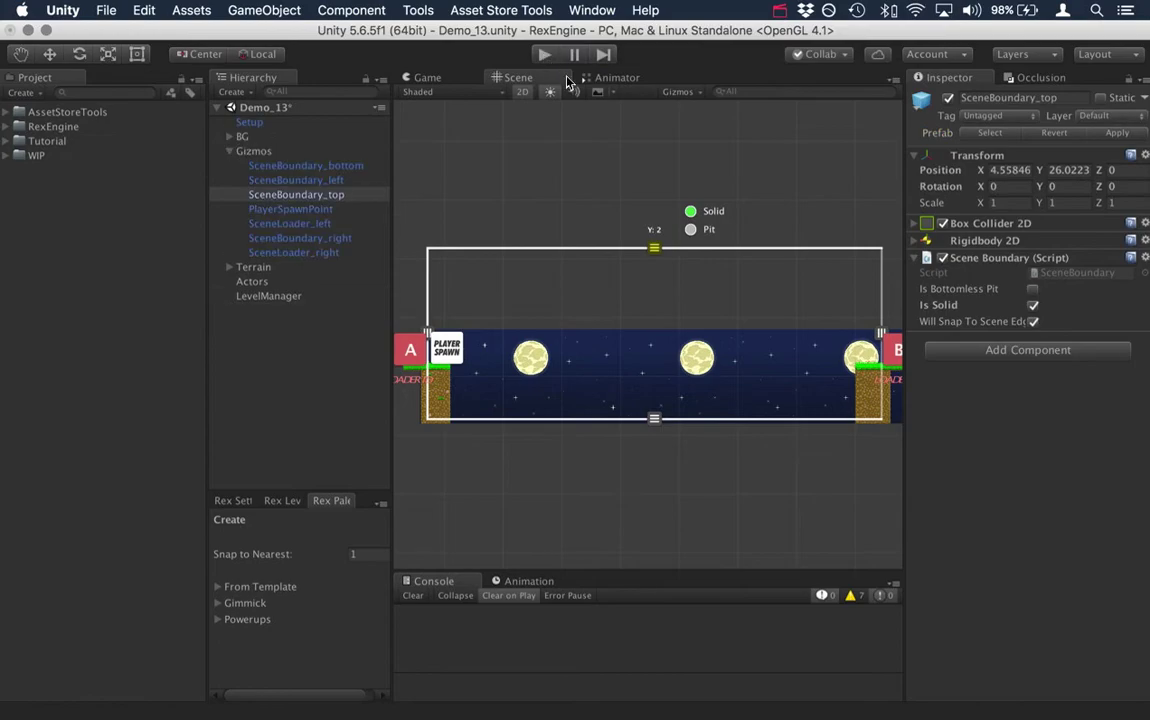
pyautogui.moveTo(655, 247); pyautogui.dragTo(654, 307)
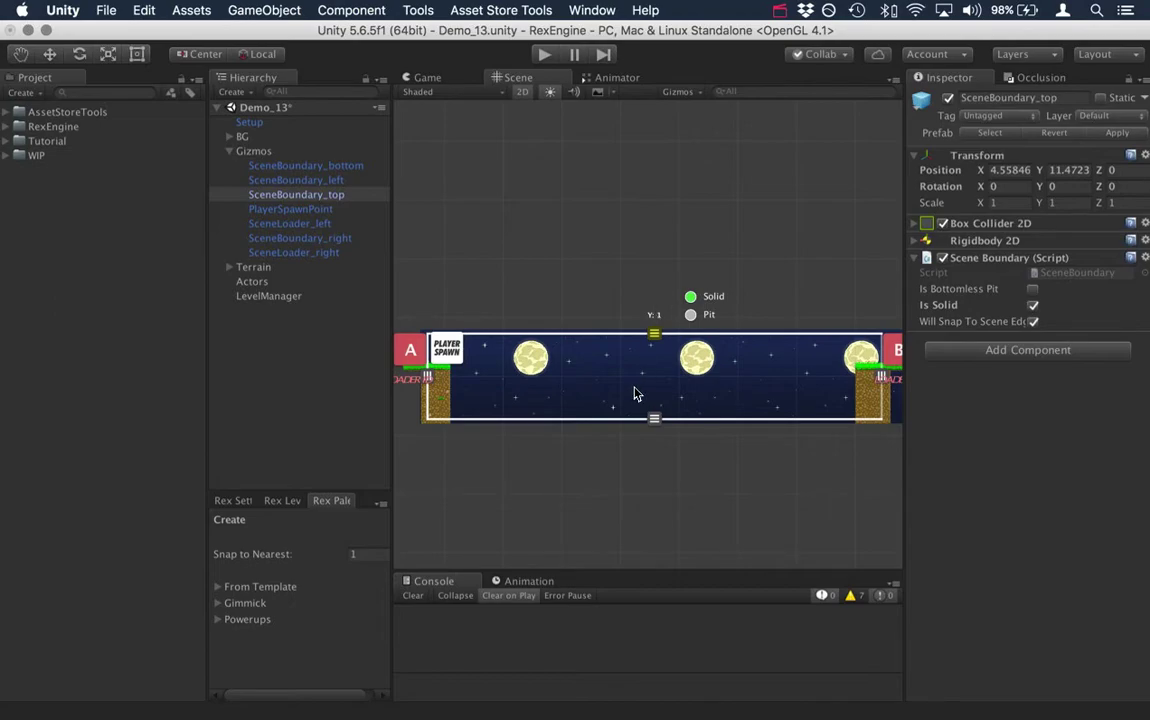
# Step: Uncheck Is Solid on SceneBoundary_bottom and play-test walking off the ledge
pyautogui.click(654, 421)
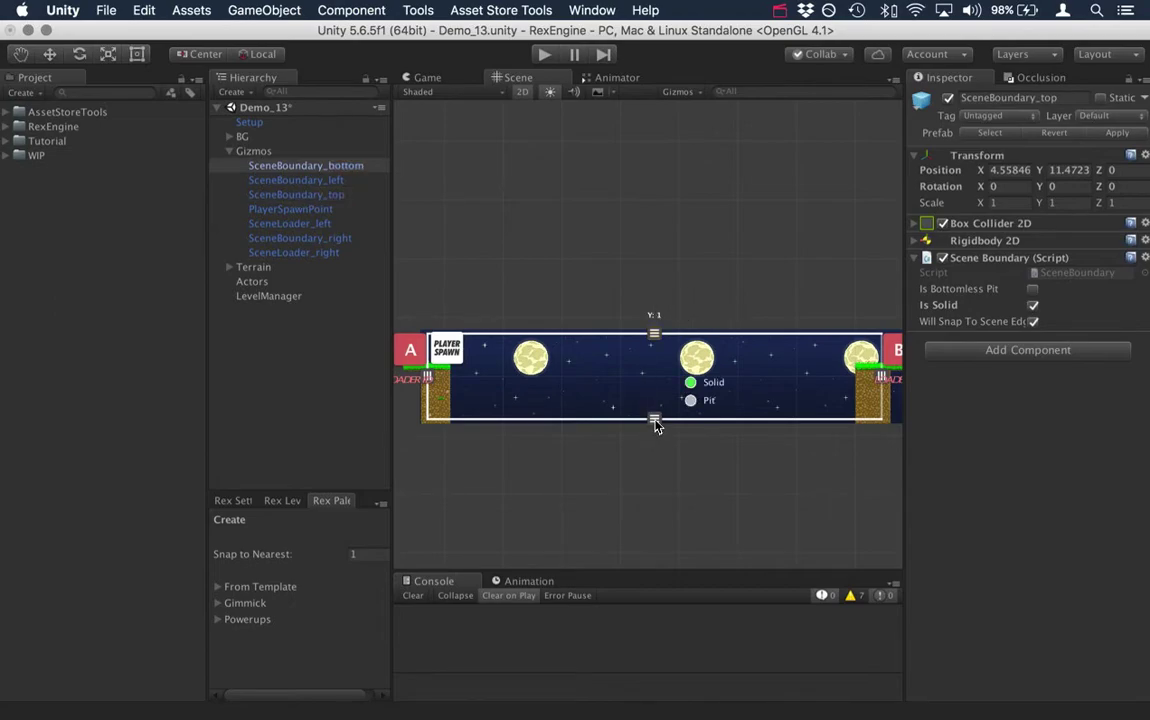
pyautogui.click(706, 402)
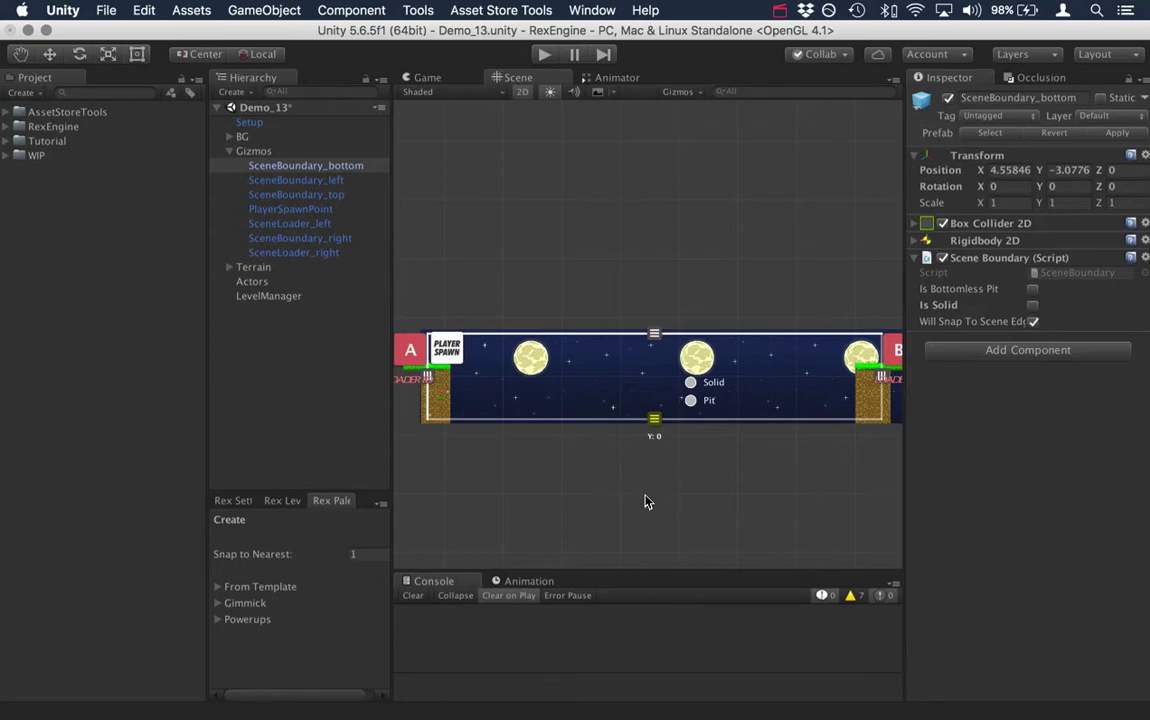
pyautogui.click(544, 55)
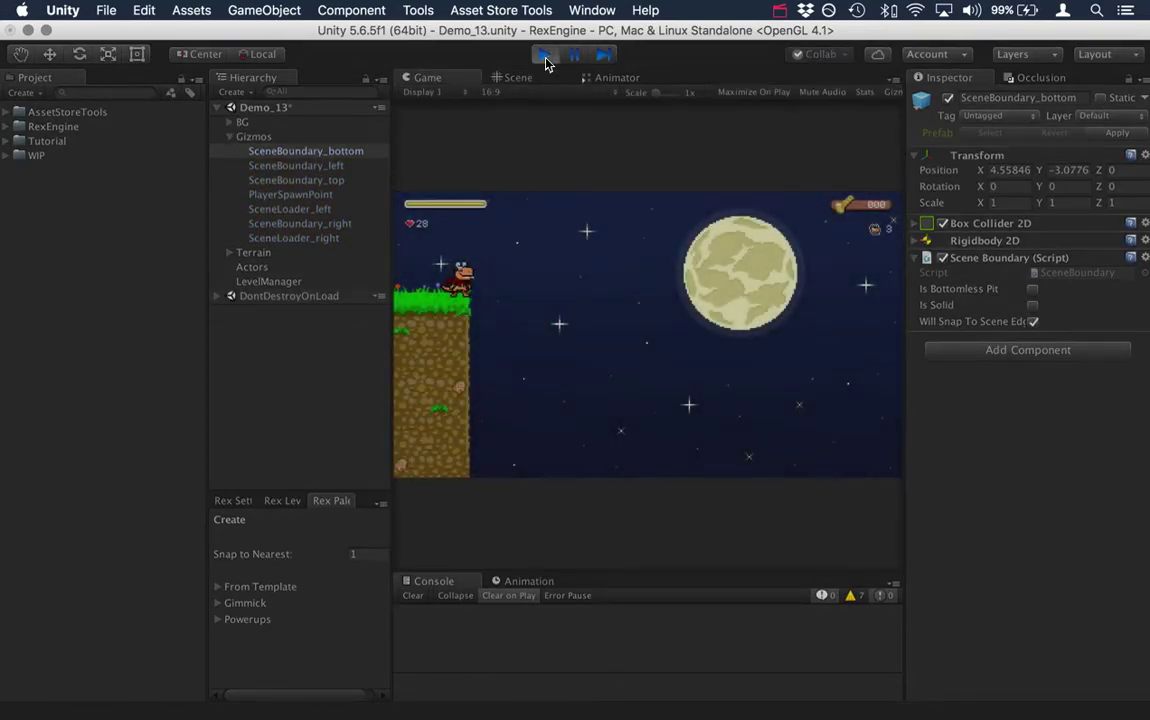
pyautogui.press('Right')
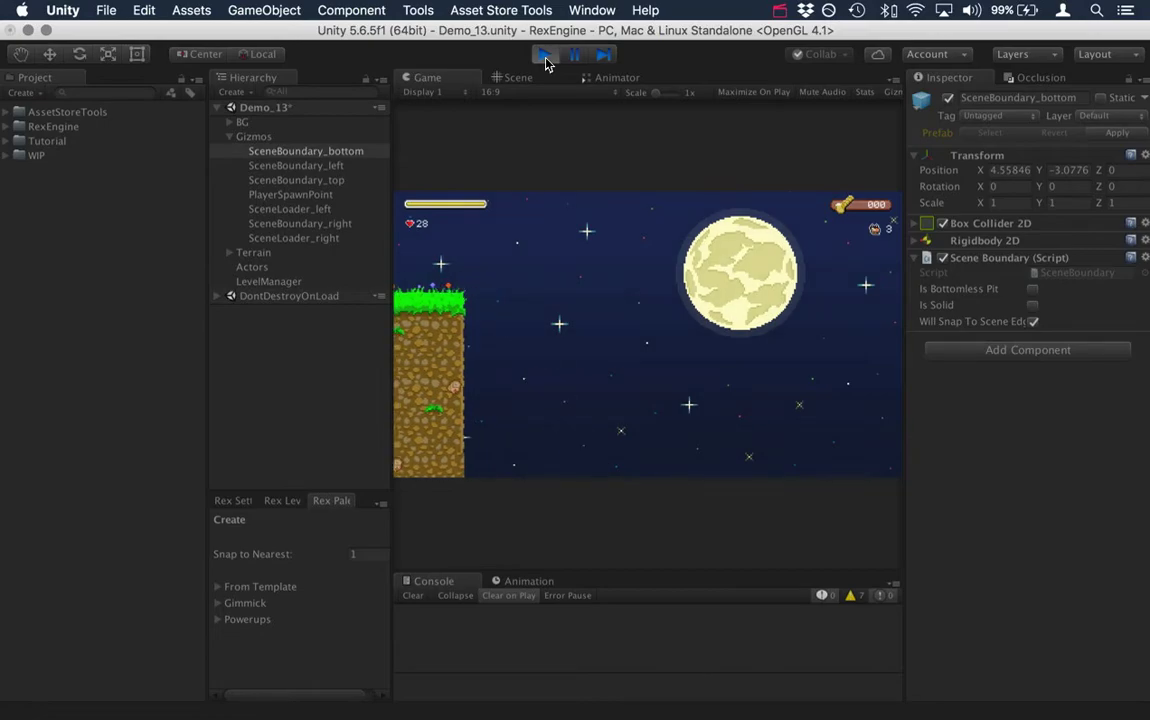
pyautogui.click(544, 57)
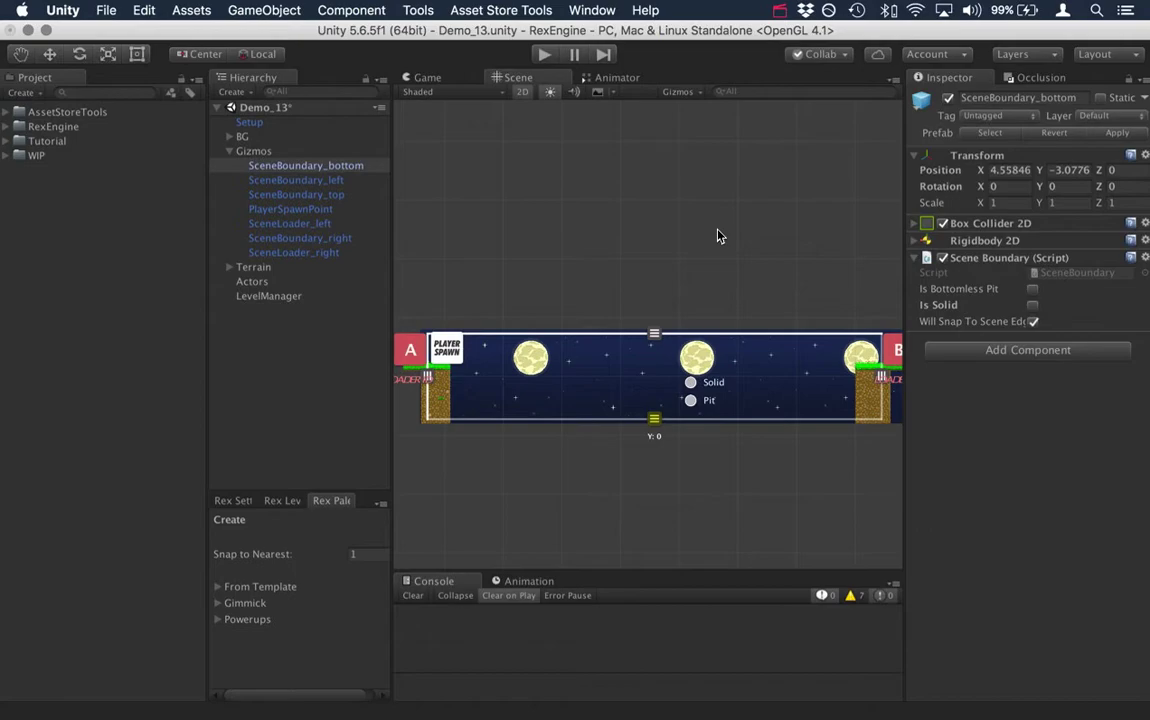
# Step: Pan along the level to the boundary handles and turn on the bottom boundary's Pit
pyautogui.moveTo(717, 236); pyautogui.dragTo(552, 185, button='middle')
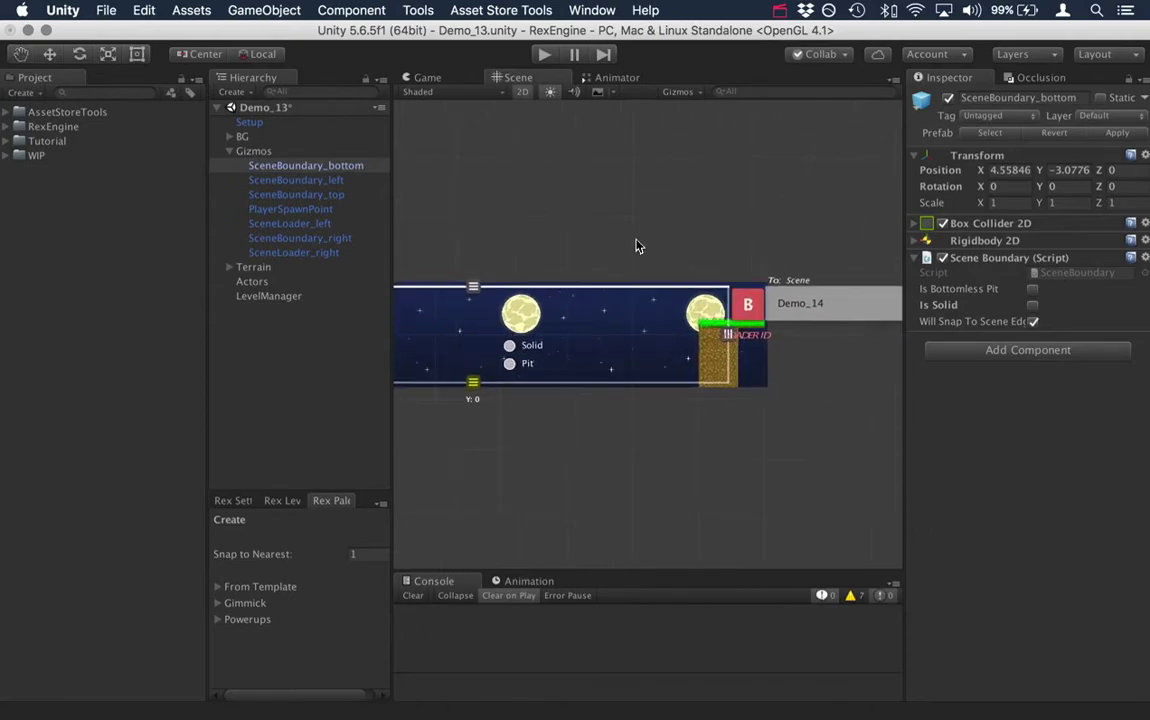
pyautogui.scroll(3, 637, 246)
pyautogui.moveTo(750, 188); pyautogui.dragTo(662, 198, button='middle')
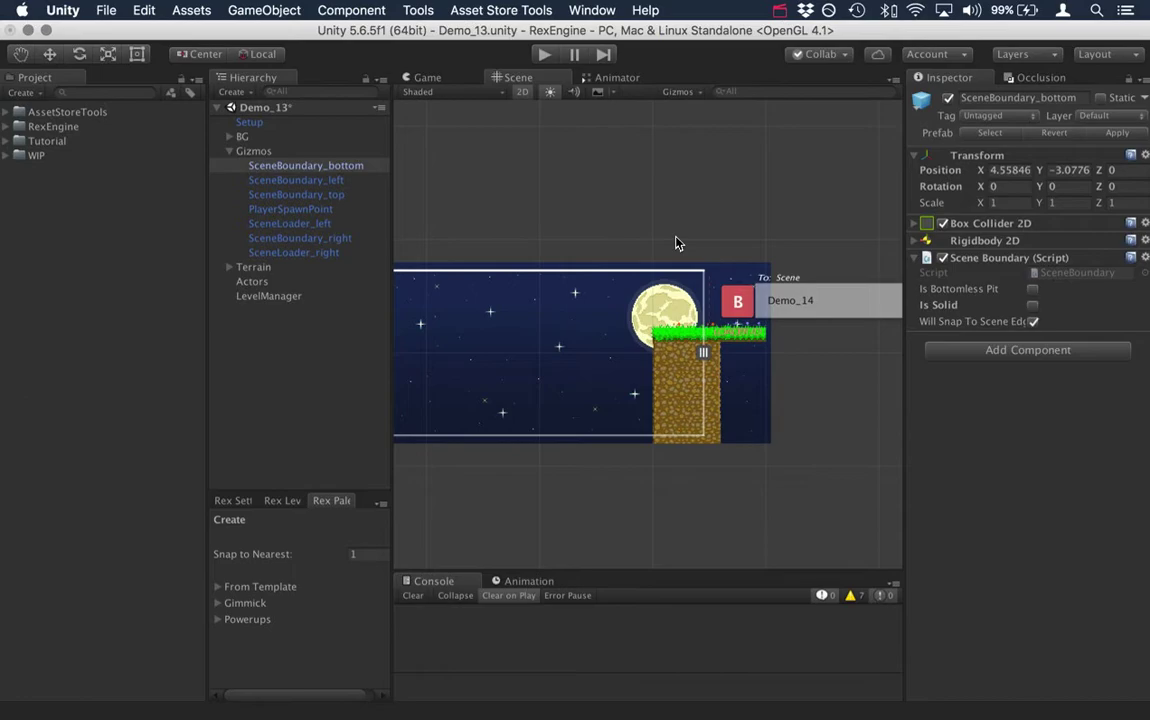
pyautogui.moveTo(675, 244); pyautogui.dragTo(860, 223, button='middle')
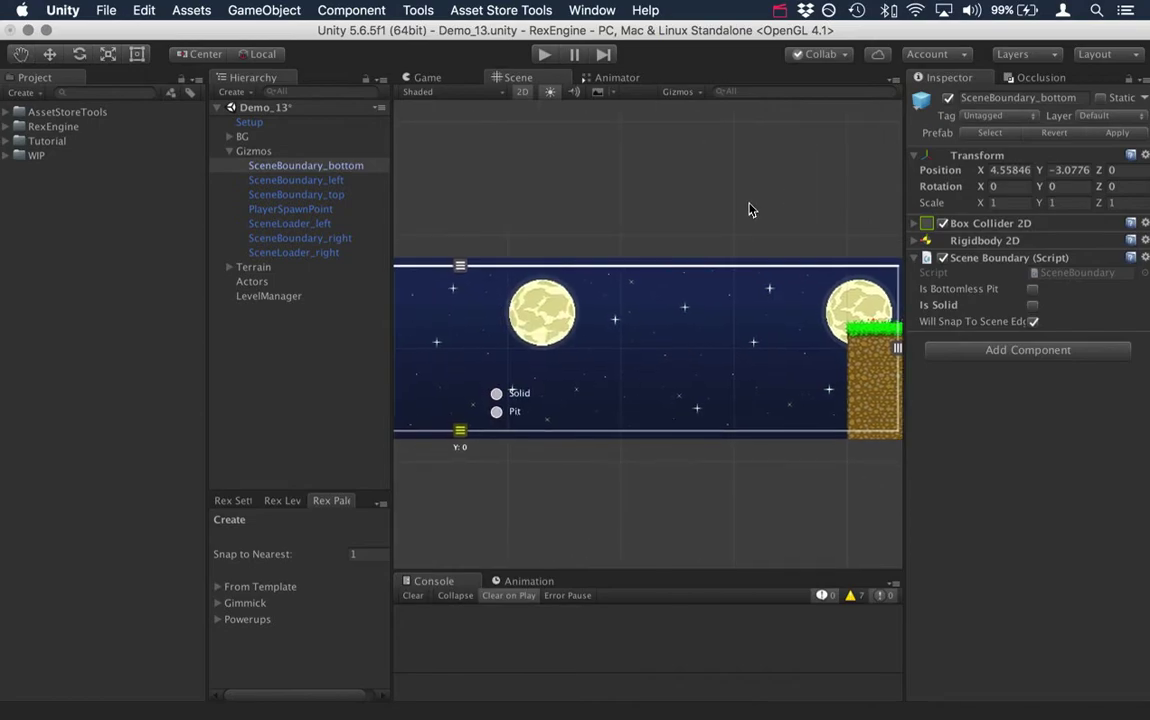
pyautogui.moveTo(572, 226); pyautogui.dragTo(670, 214, button='middle')
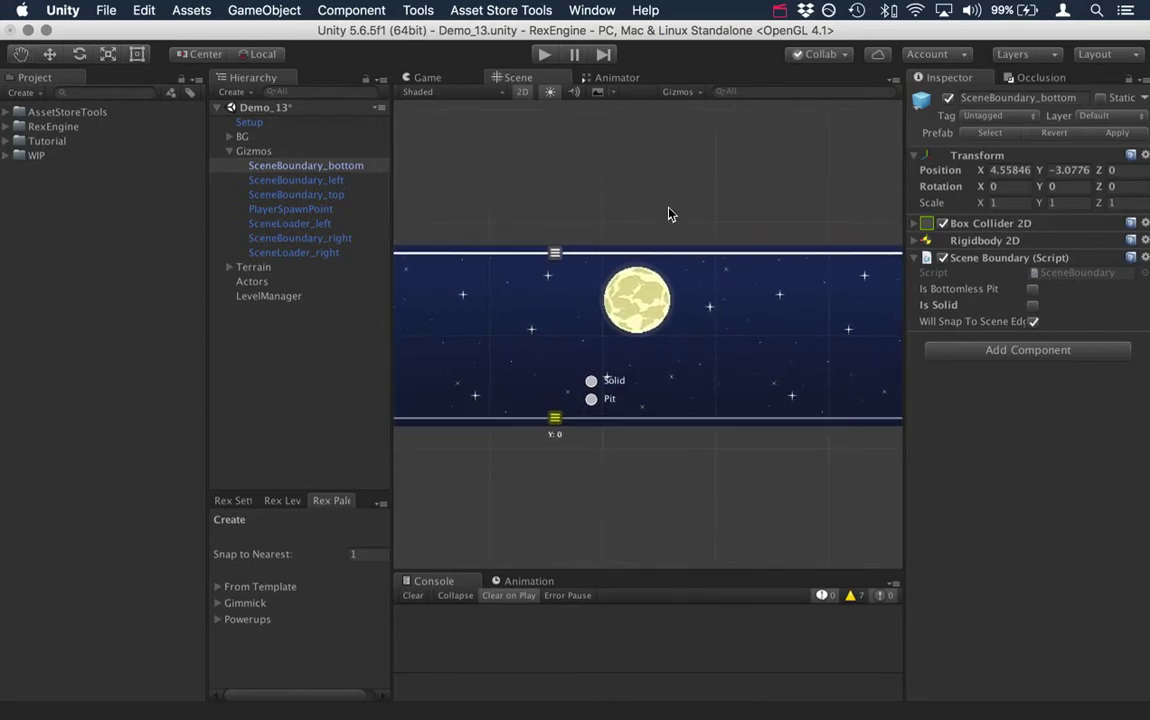
pyautogui.click(593, 401)
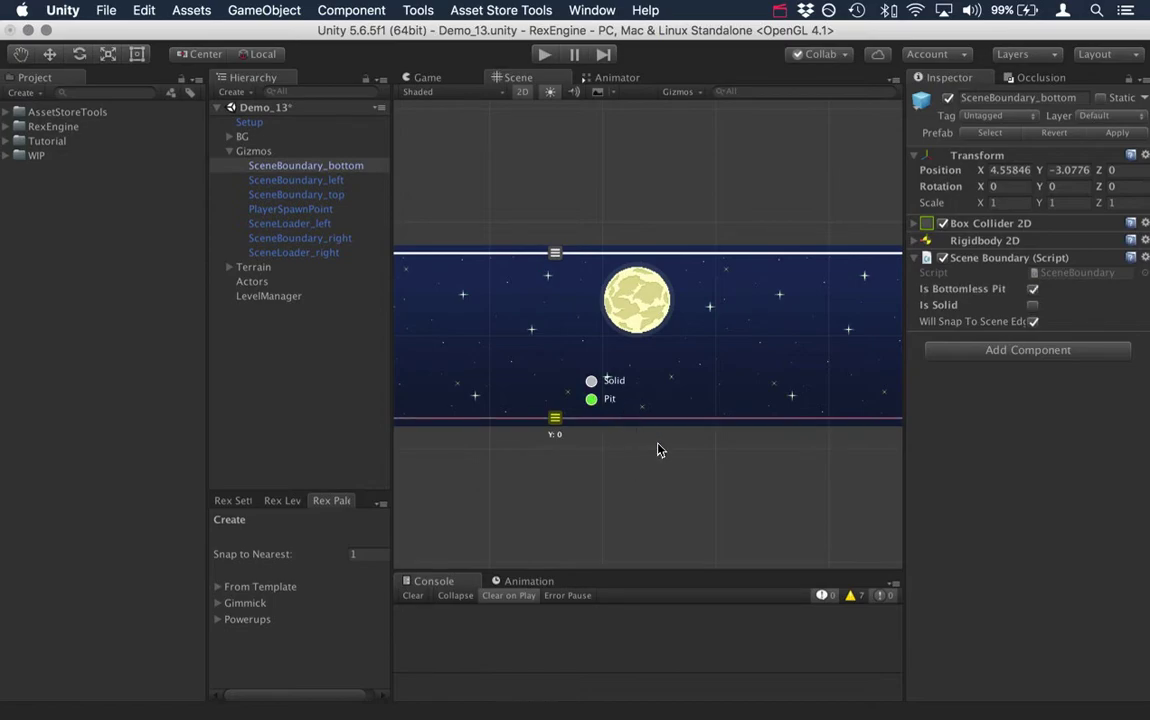
# Step: Play-test the scene, running and jumping the player off the cliff into the pit
pyautogui.moveTo(655, 444); pyautogui.dragTo(704, 443, button='middle')
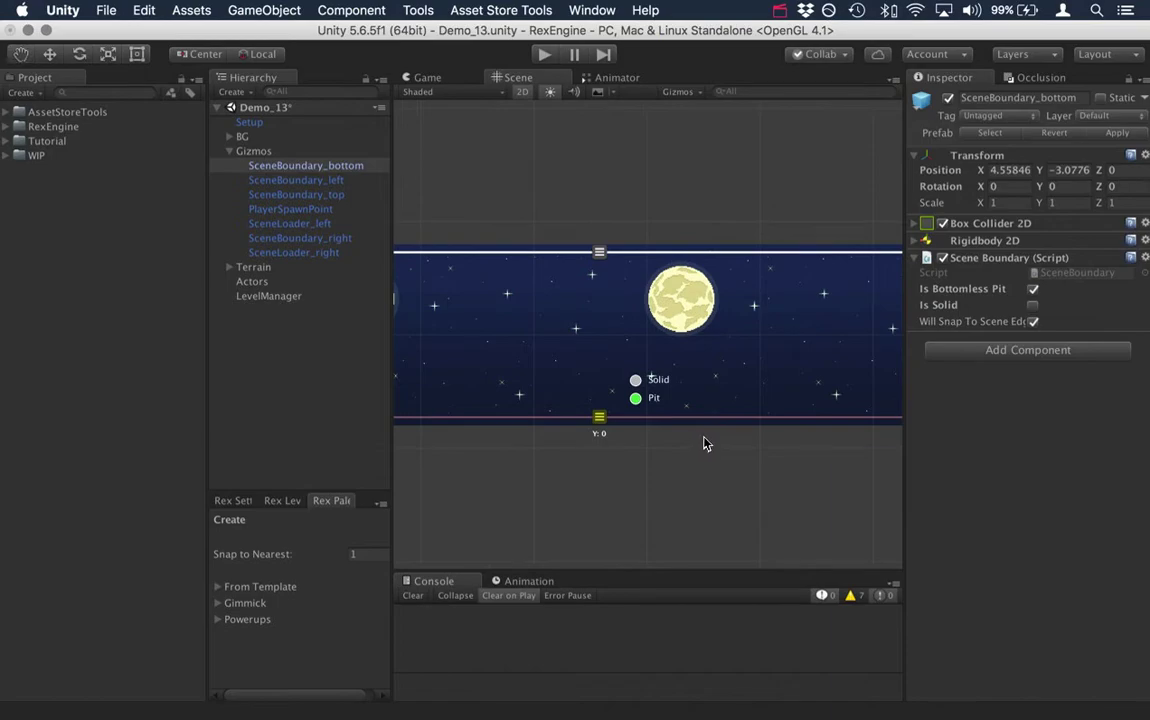
pyautogui.click(544, 55)
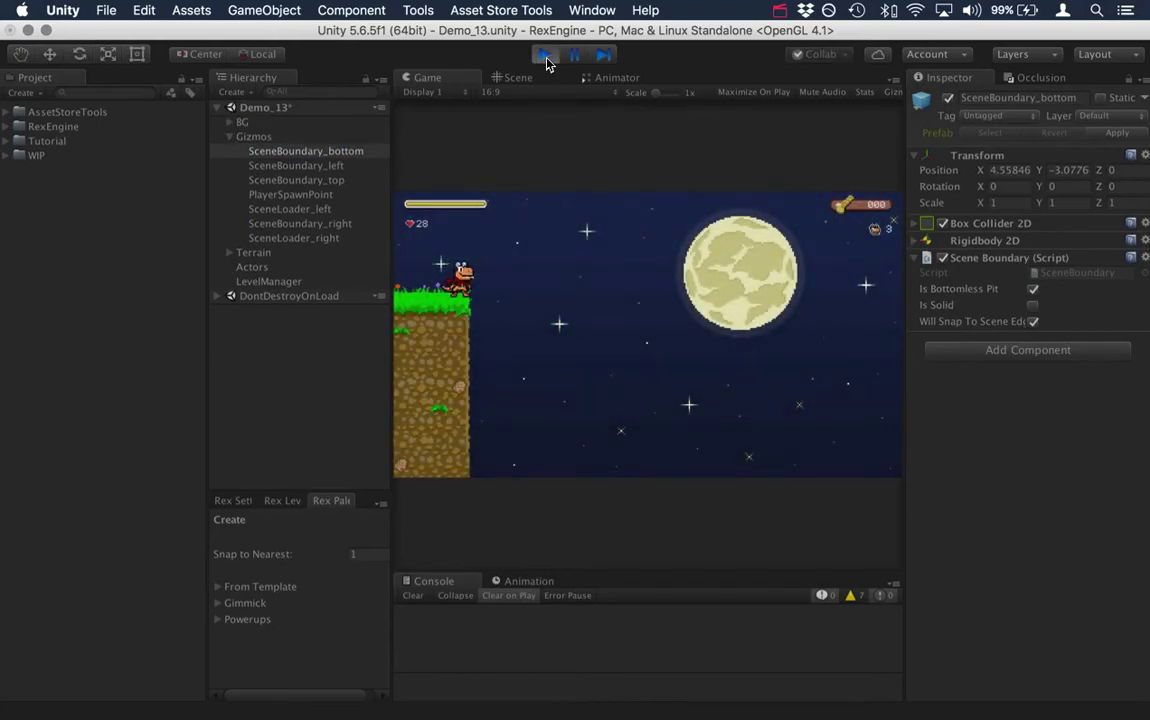
pyautogui.press('space')
pyautogui.press('Right')
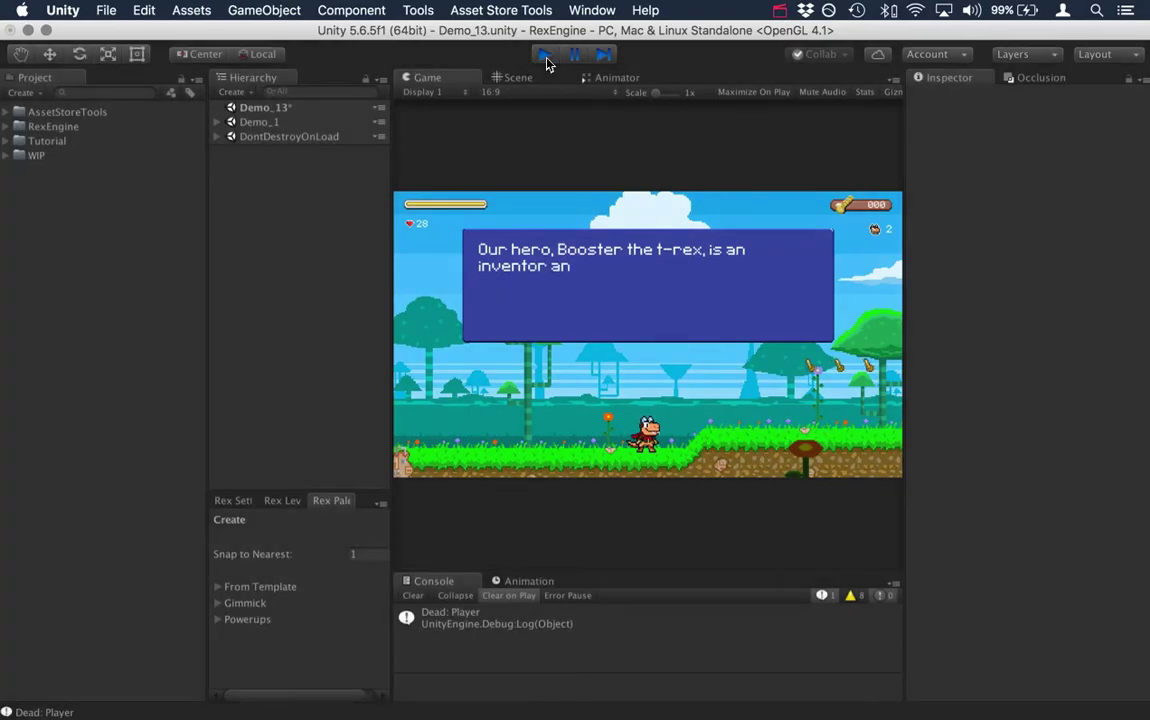
# Step: Stop the play test and set SceneBoundary_bottom to both Solid and Pit
pyautogui.click(545, 58)
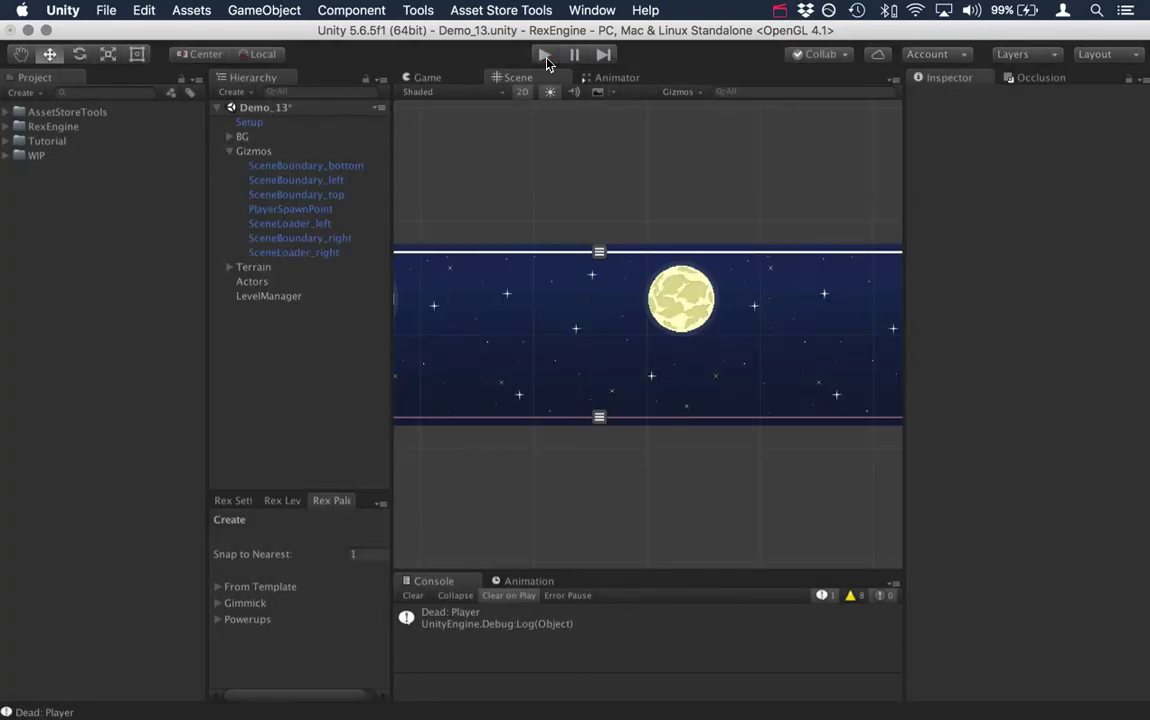
pyautogui.click(599, 417)
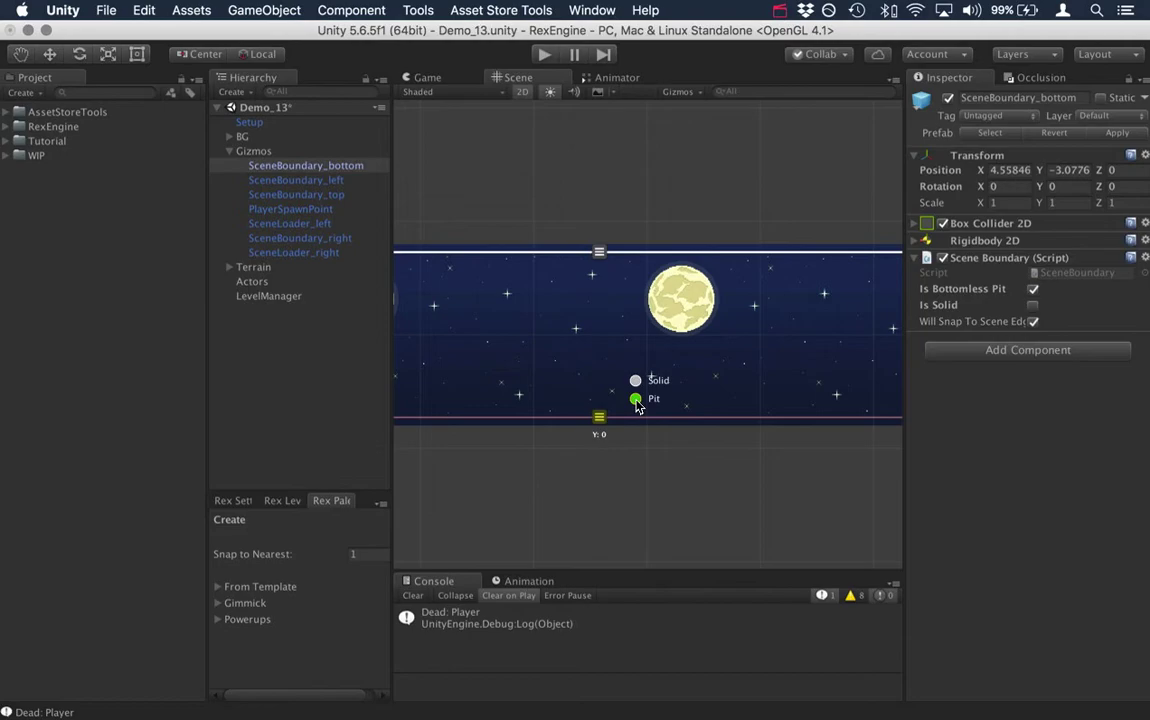
pyautogui.click(636, 401)
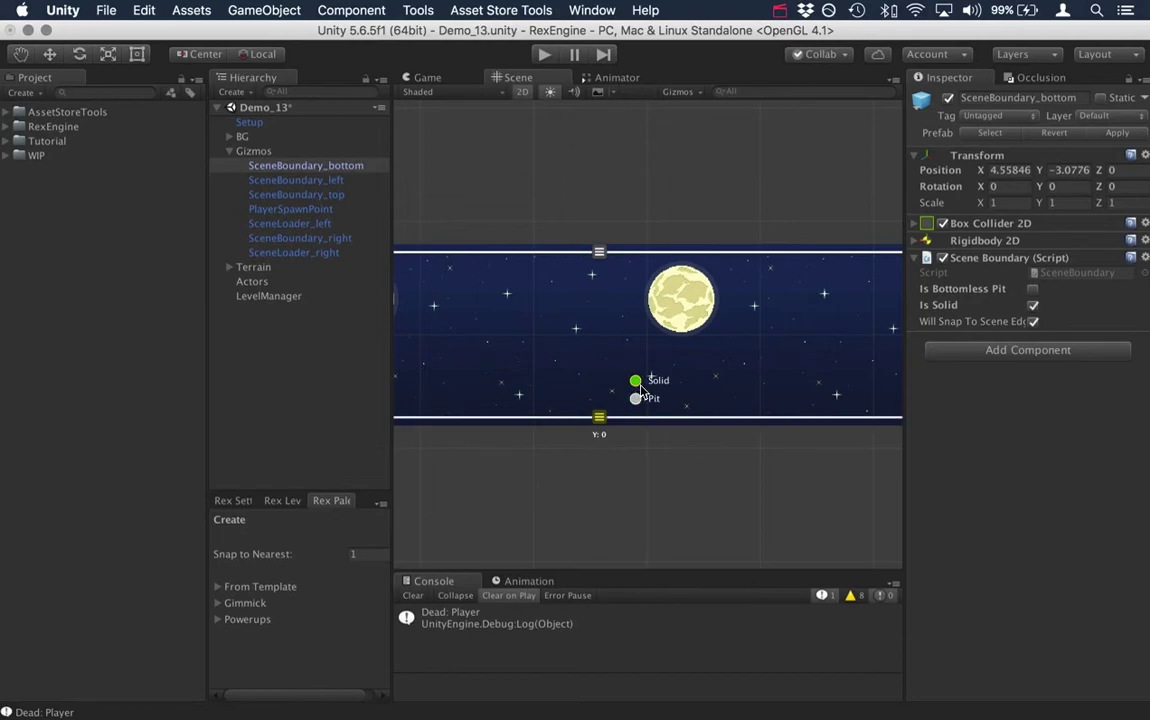
pyautogui.click(636, 399)
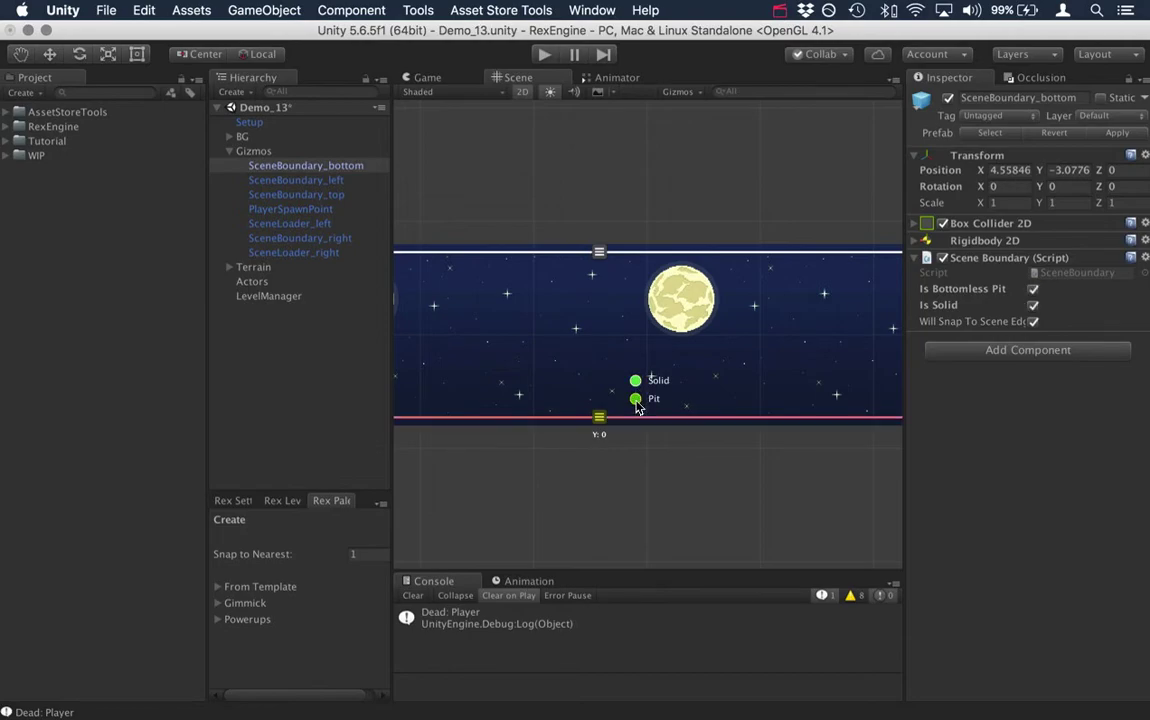
# Step: Zoom out to the whole level and select the right scene boundary
pyautogui.scroll(-3, 764, 155)
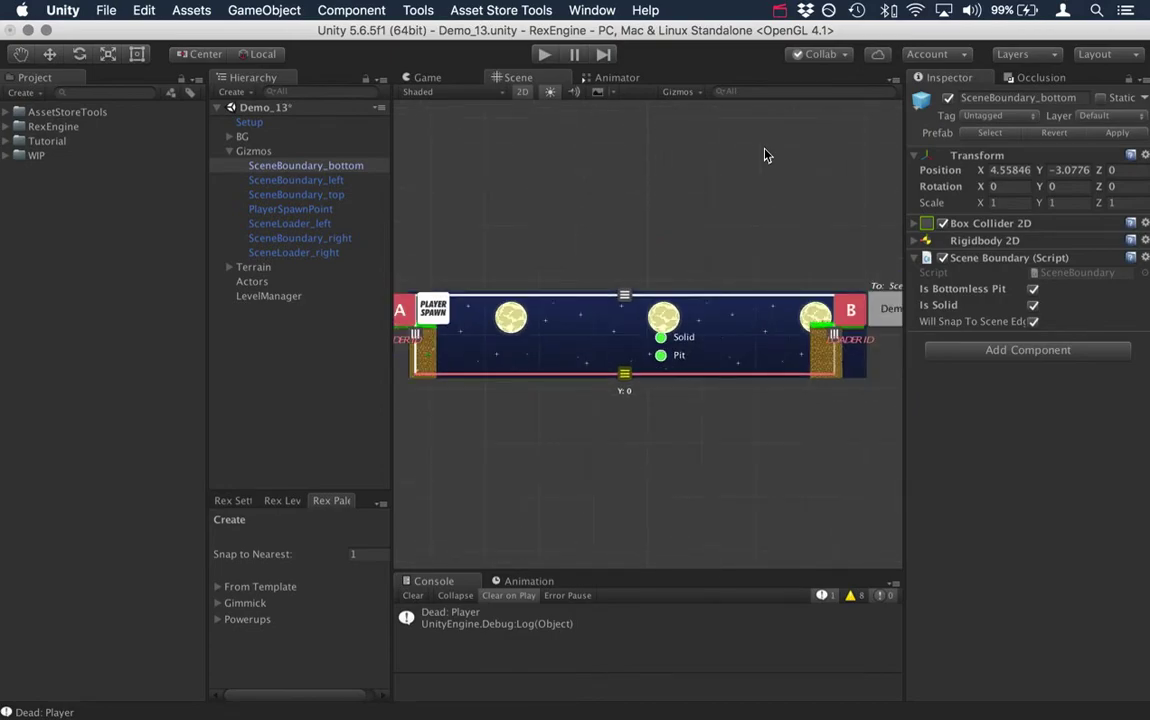
pyautogui.moveTo(765, 146); pyautogui.dragTo(793, 159, button='middle')
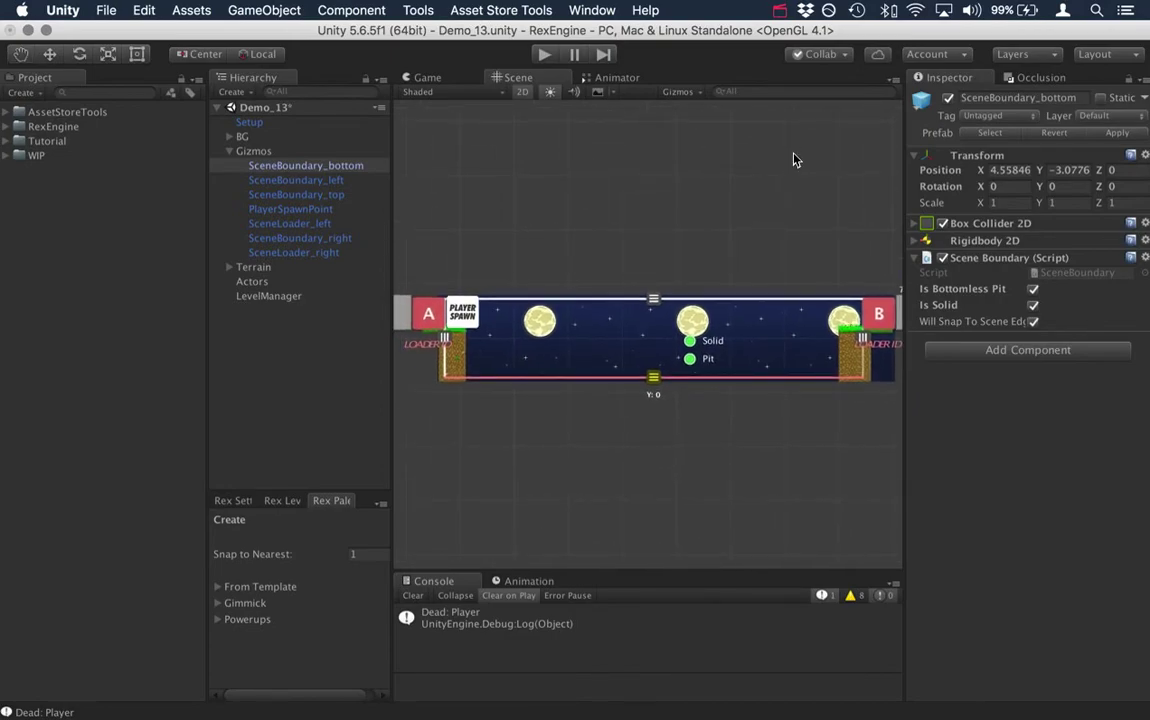
pyautogui.click(860, 344)
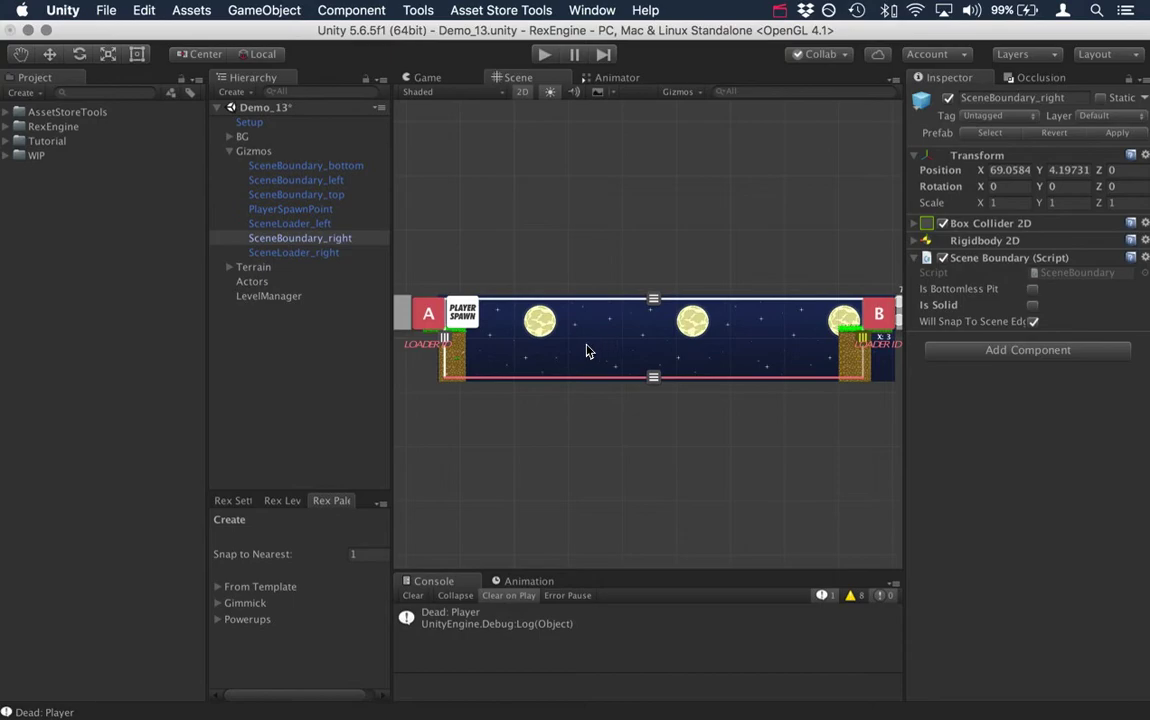
# Step: Frame SceneLoader_right, drag the right boundary edge past it, and widen the Inspector
pyautogui.scroll(-3, 652, 391)
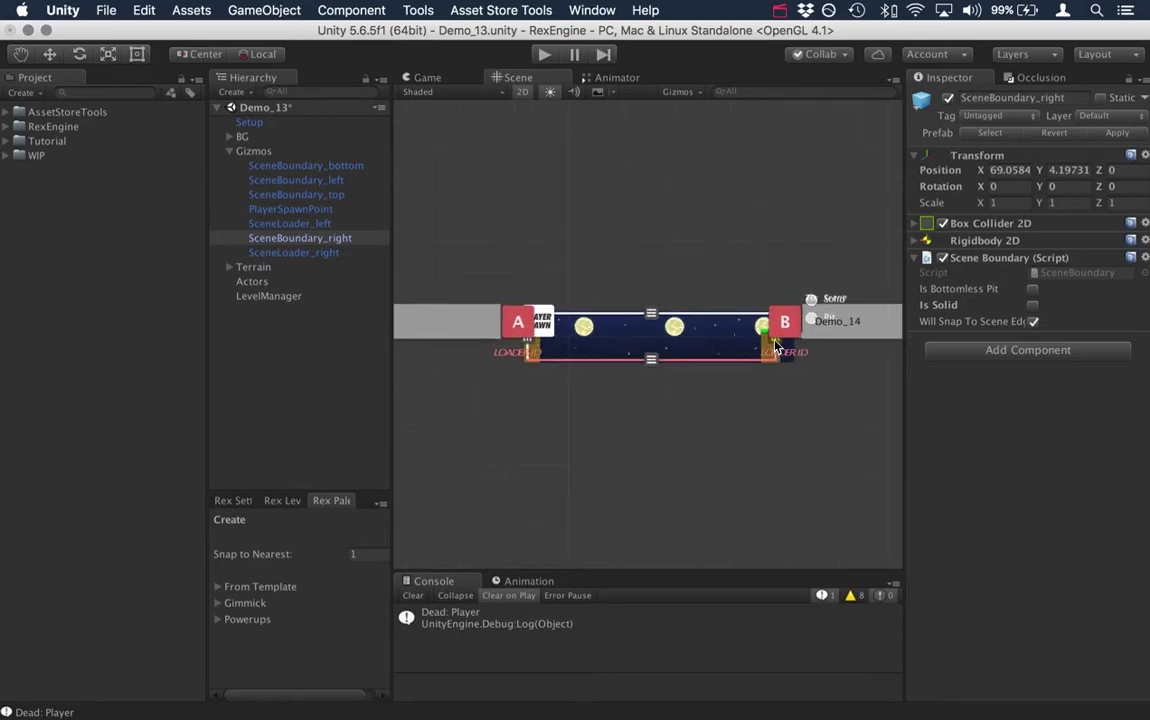
pyautogui.click(775, 348)
pyautogui.scroll(3, 725, 453)
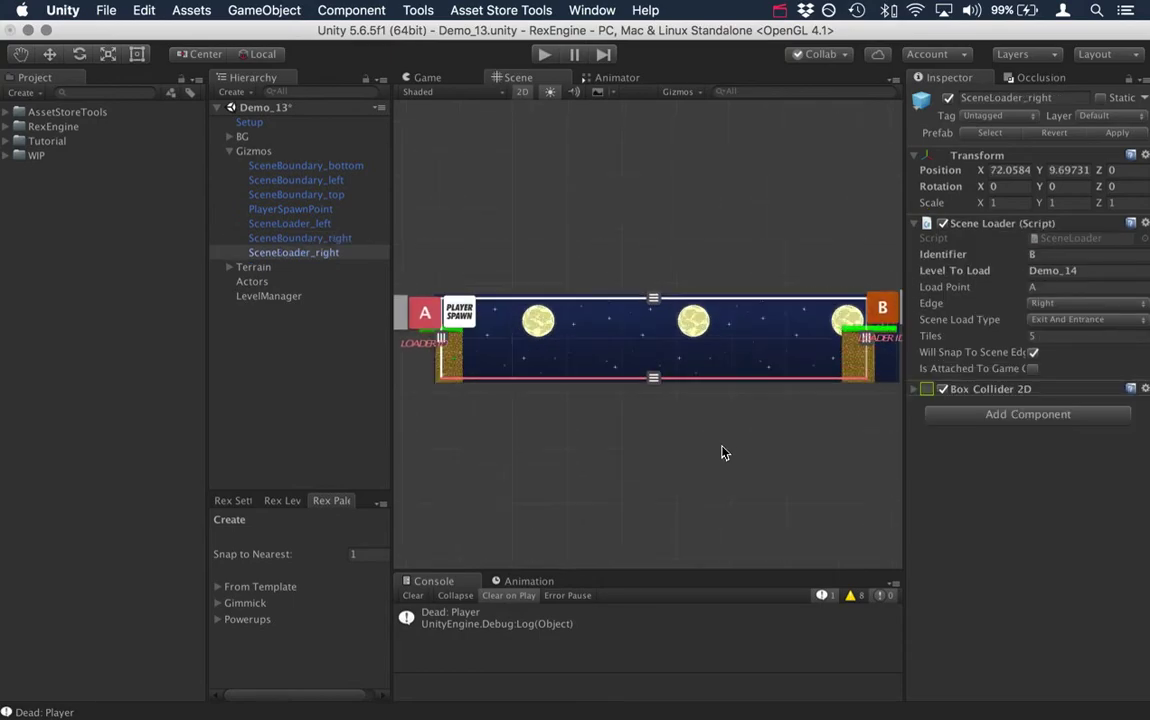
pyautogui.scroll(2, 725, 453)
pyautogui.press('f')
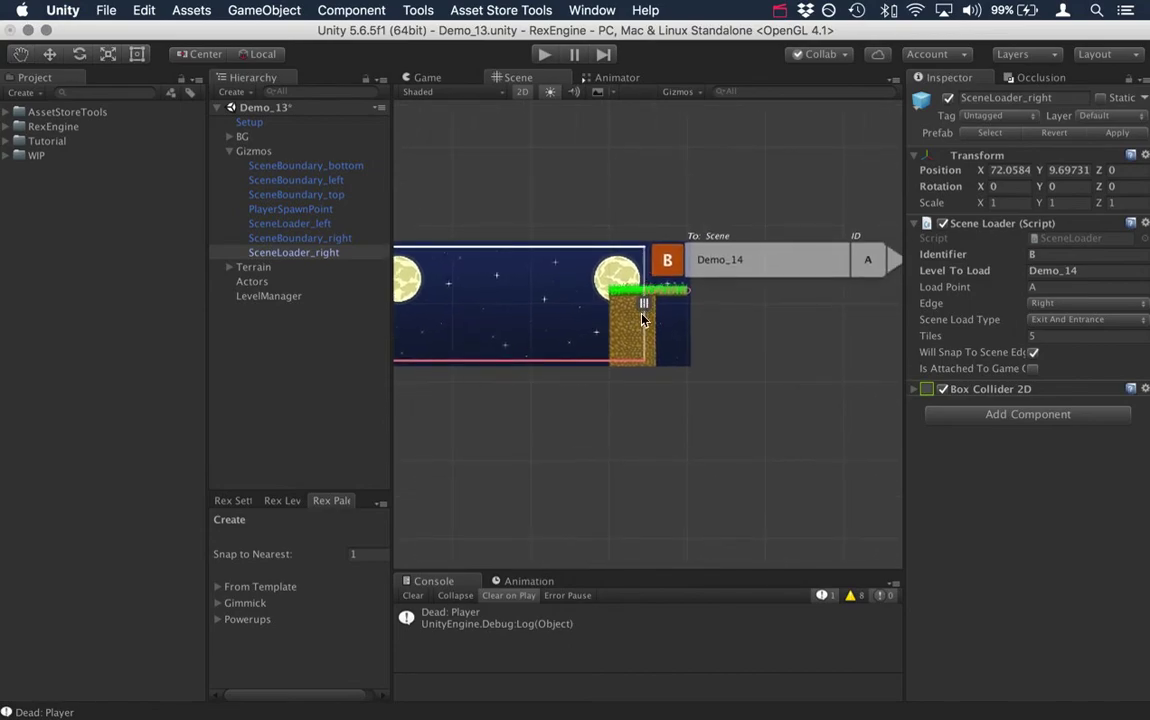
pyautogui.moveTo(643, 320); pyautogui.dragTo(828, 325)
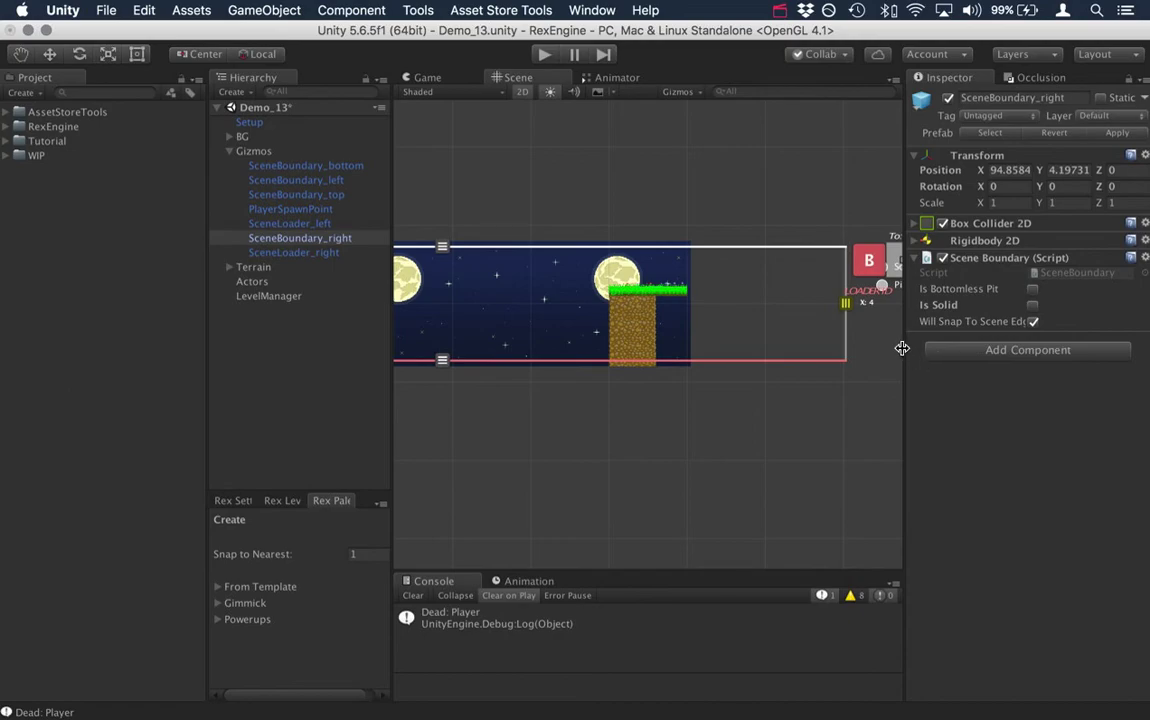
pyautogui.moveTo(902, 347); pyautogui.dragTo(762, 344)
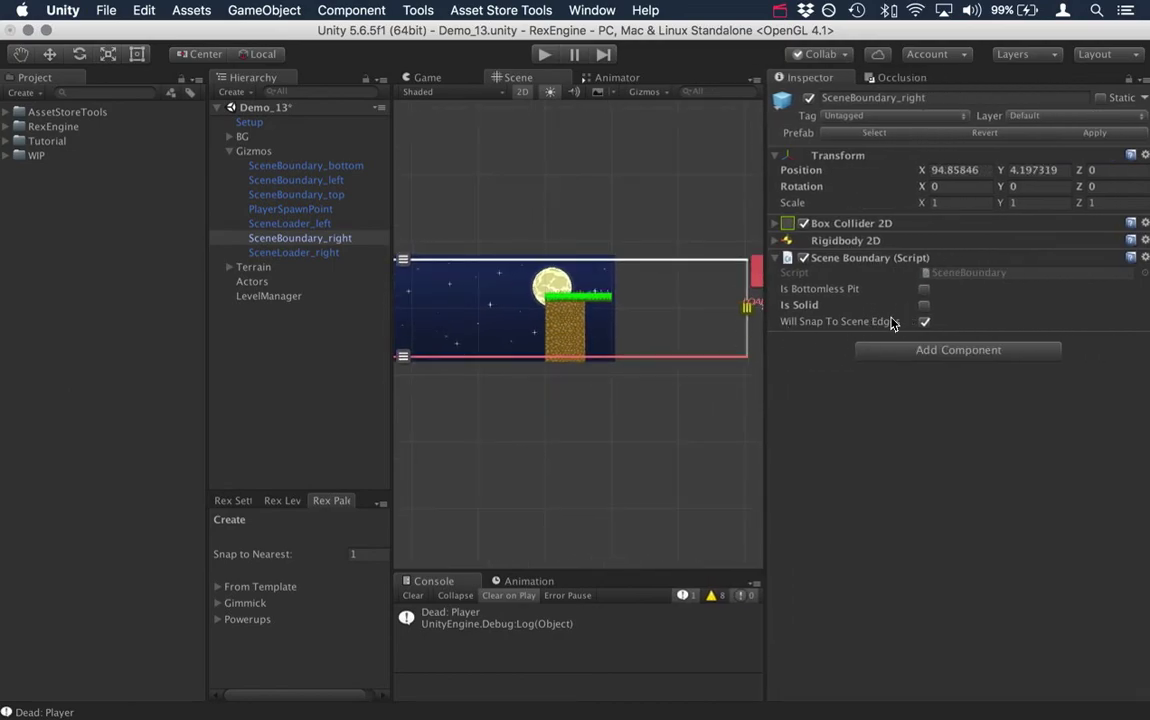
# Step: Disable edge snapping, drag the right boundary left, then re-enable snapping to restore X 94.85846
pyautogui.click(924, 321)
pyautogui.moveTo(751, 316); pyautogui.dragTo(641, 328)
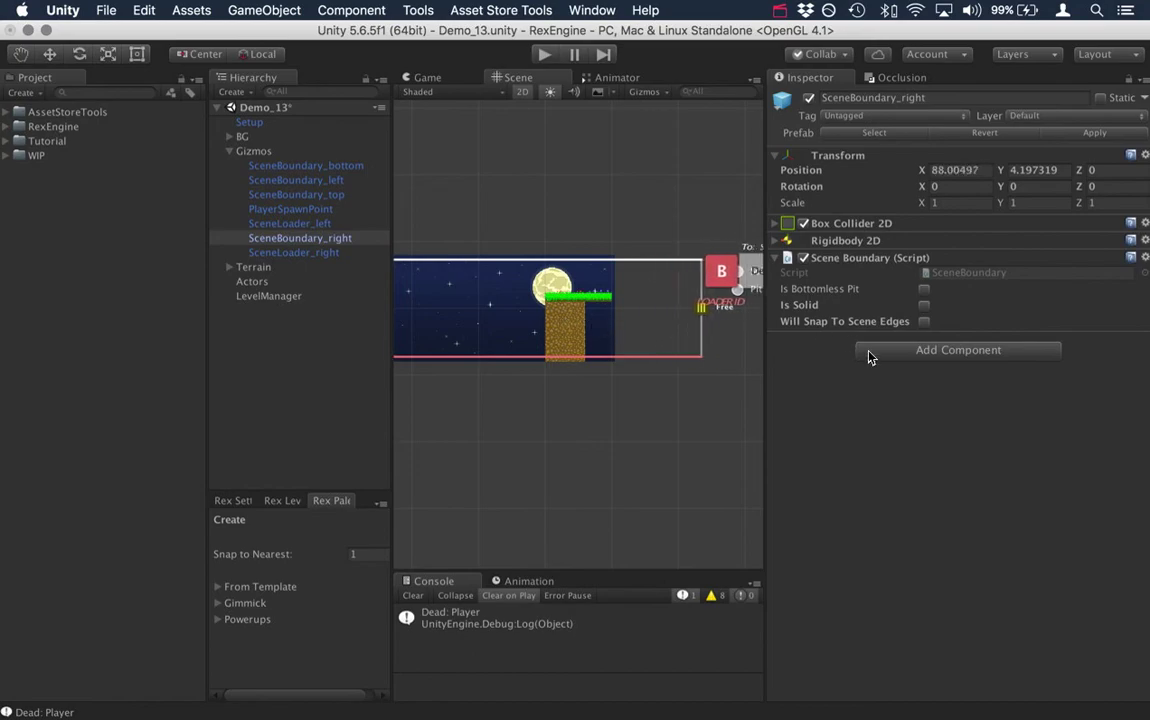
pyautogui.click(923, 322)
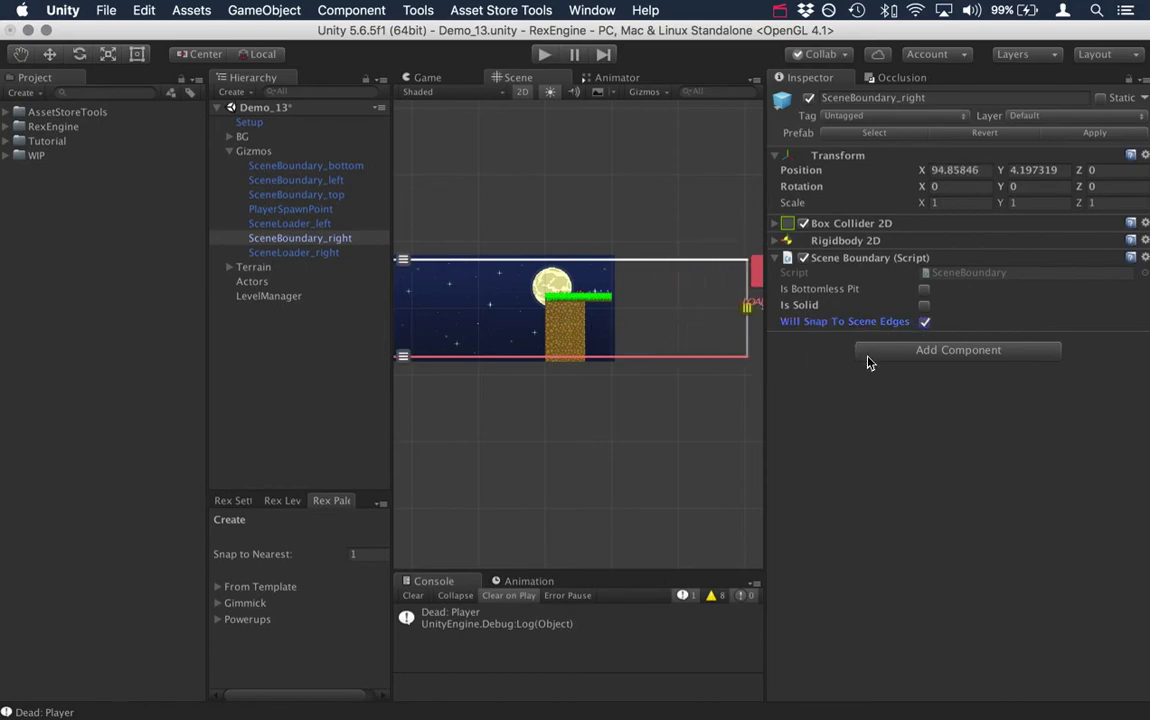
pyautogui.moveTo(765, 351); pyautogui.dragTo(925, 372)
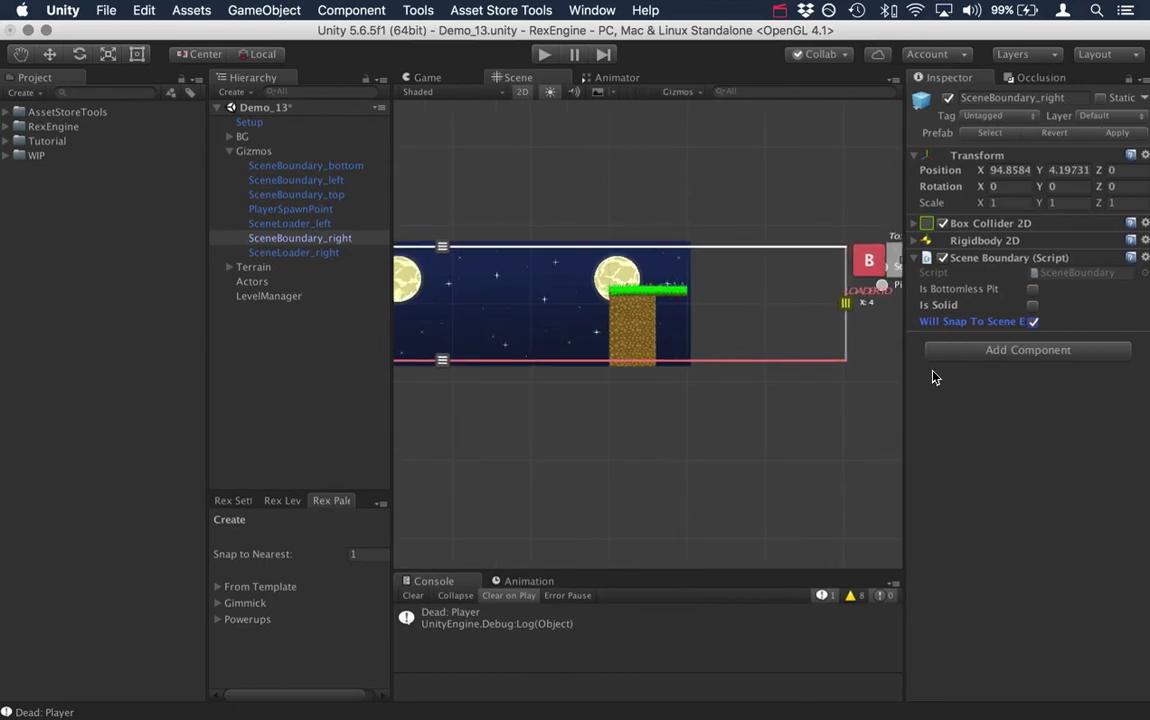
pyautogui.scroll(-3, 783, 477)
pyautogui.moveTo(782, 475); pyautogui.dragTo(898, 480, button='middle')
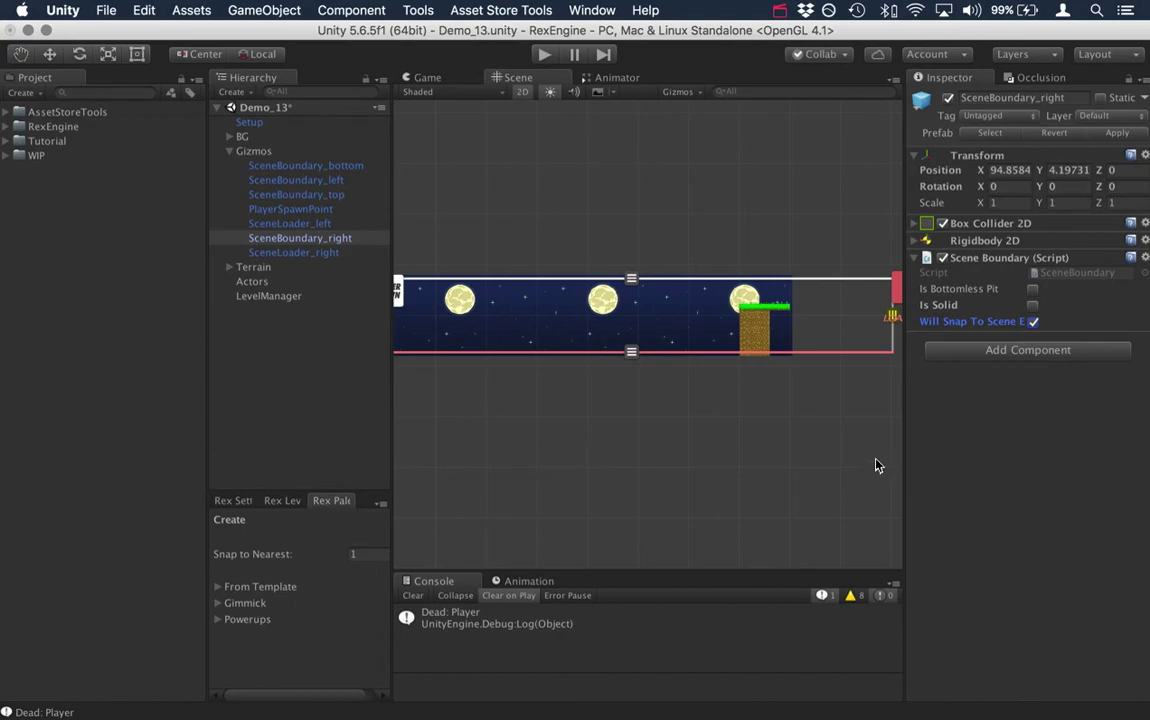